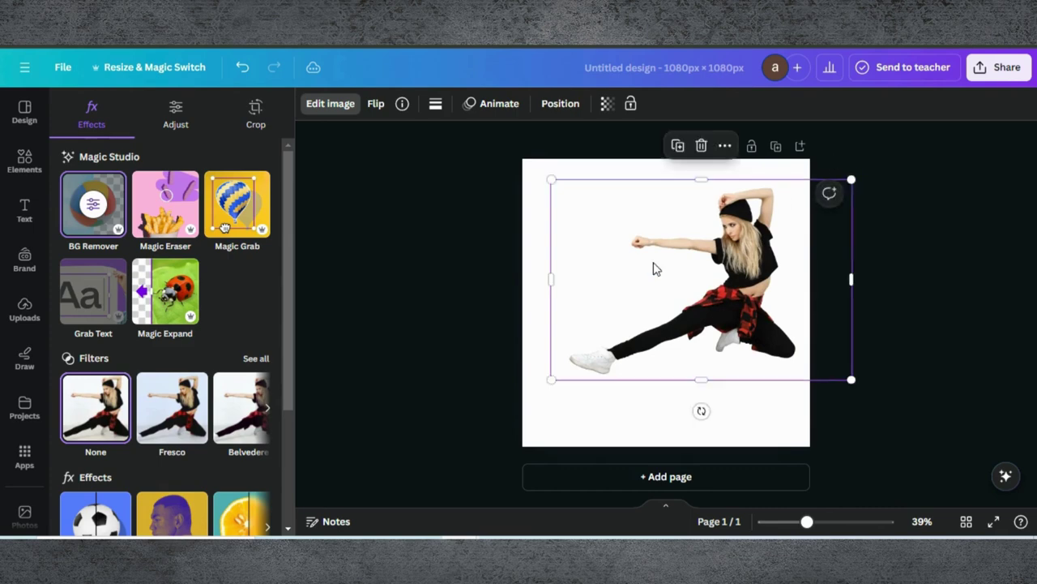
Step: Scale and position the dancer photo to span the full page width, and crop its empty top and bottom margins slightly
left_click_drag(552, 379, 505, 409)
left_click_drag(727, 281, 735, 289)
left_click_drag(505, 300, 522, 302)
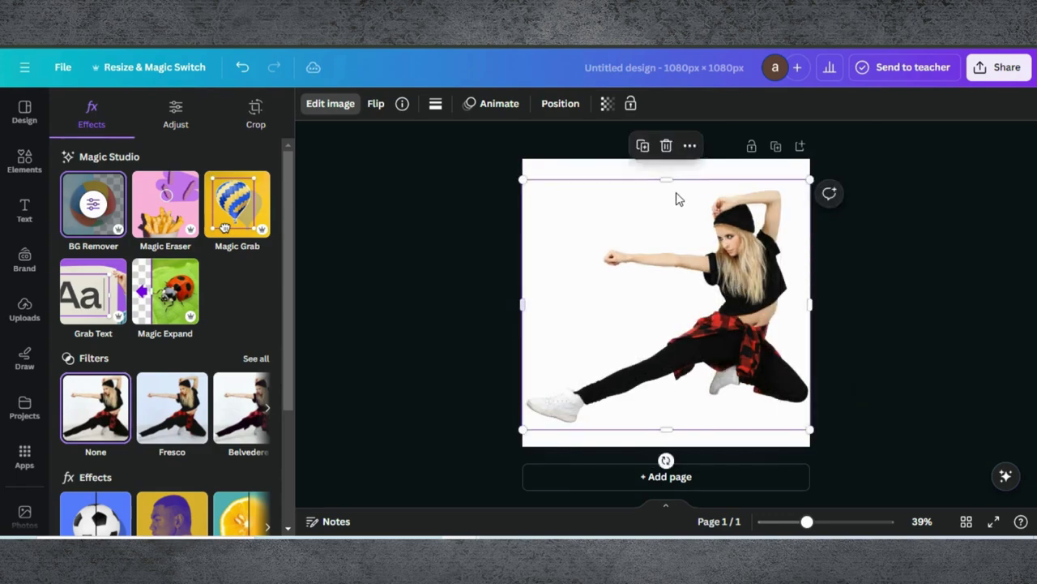
left_click_drag(672, 177, 672, 187)
left_click_drag(666, 427, 666, 424)
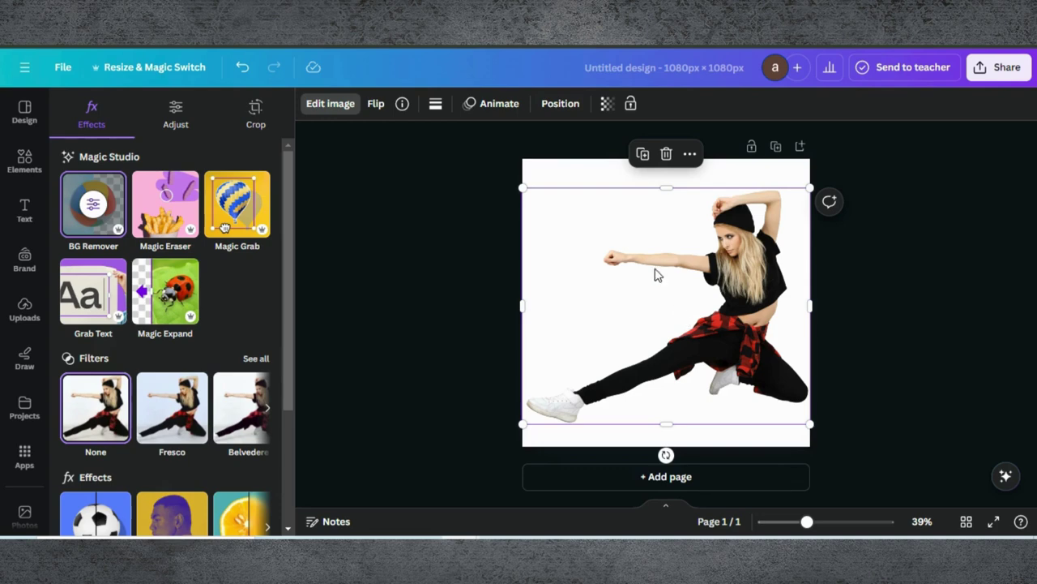
Step: Duplicate the dancer photo and shift the copy down so it sits slightly below the original
left_click(642, 154)
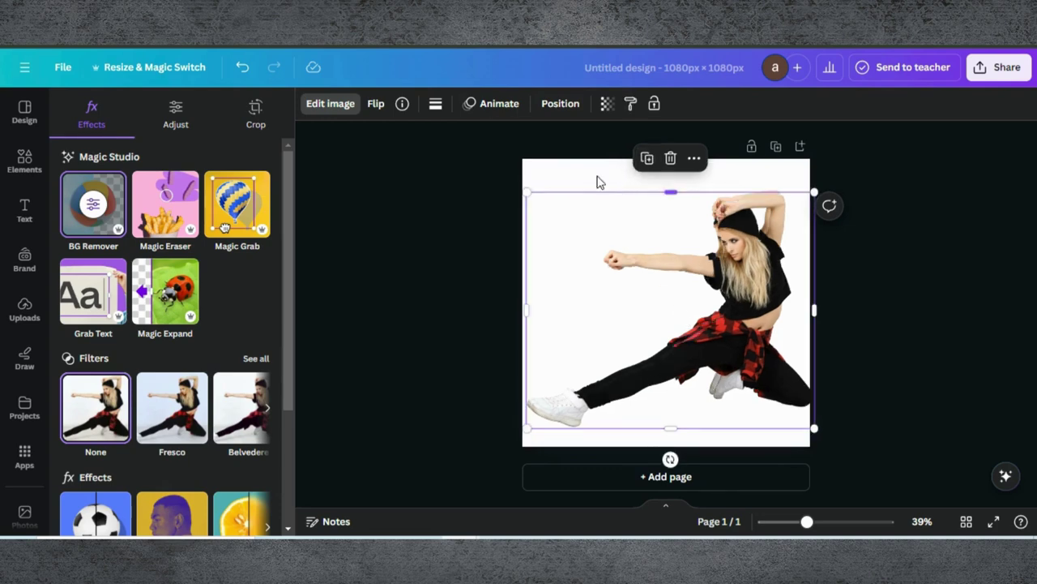
left_click_drag(733, 285, 733, 303)
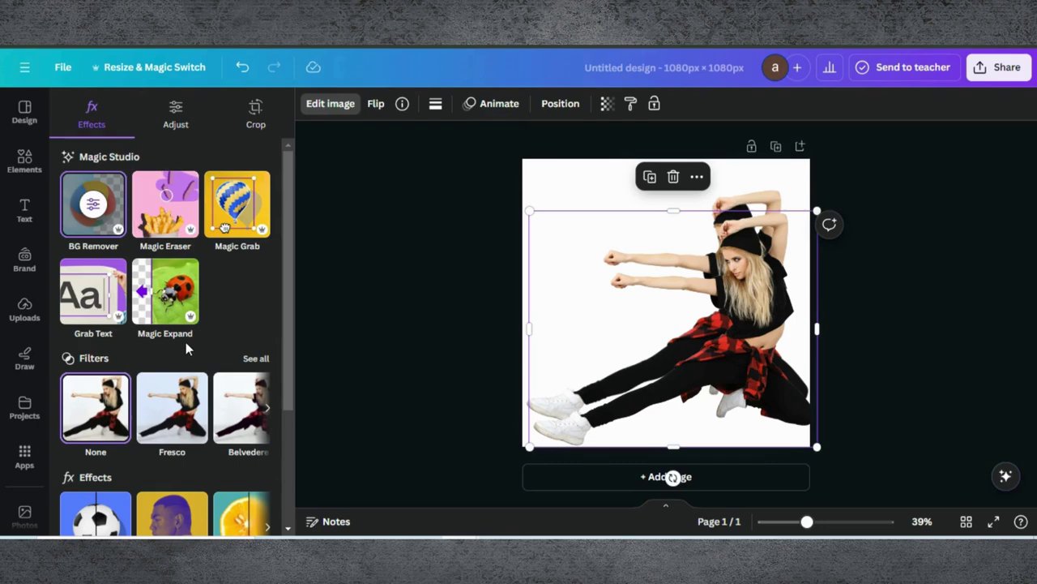
Step: Apply a custom Duotone effect to the dancer copy with black (#000000) highlights to make it a silhouette
scroll(188, 346, "down", 2)
left_click(178, 375)
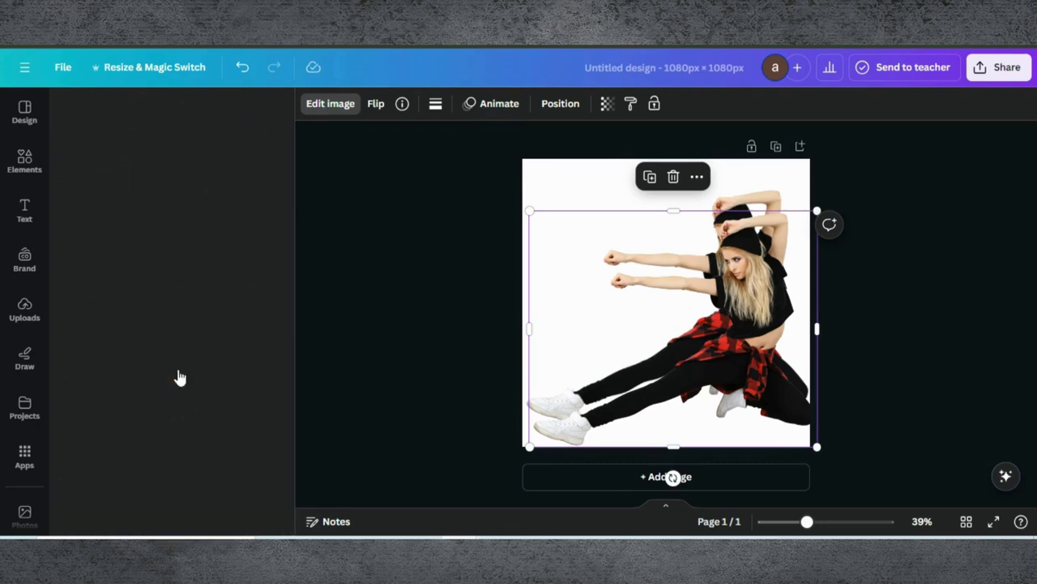
left_click(158, 278)
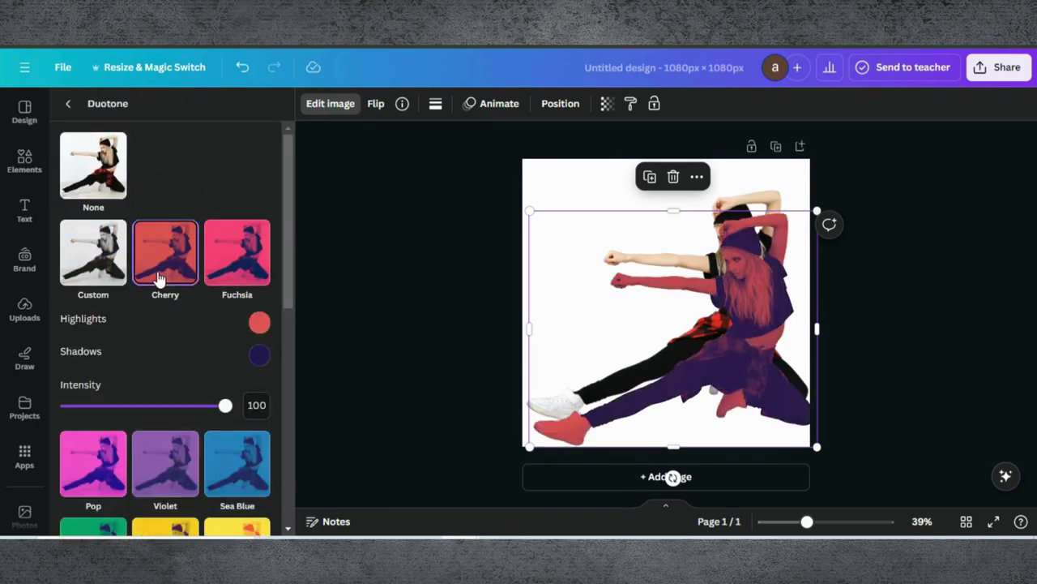
left_click(260, 324)
left_click(94, 251)
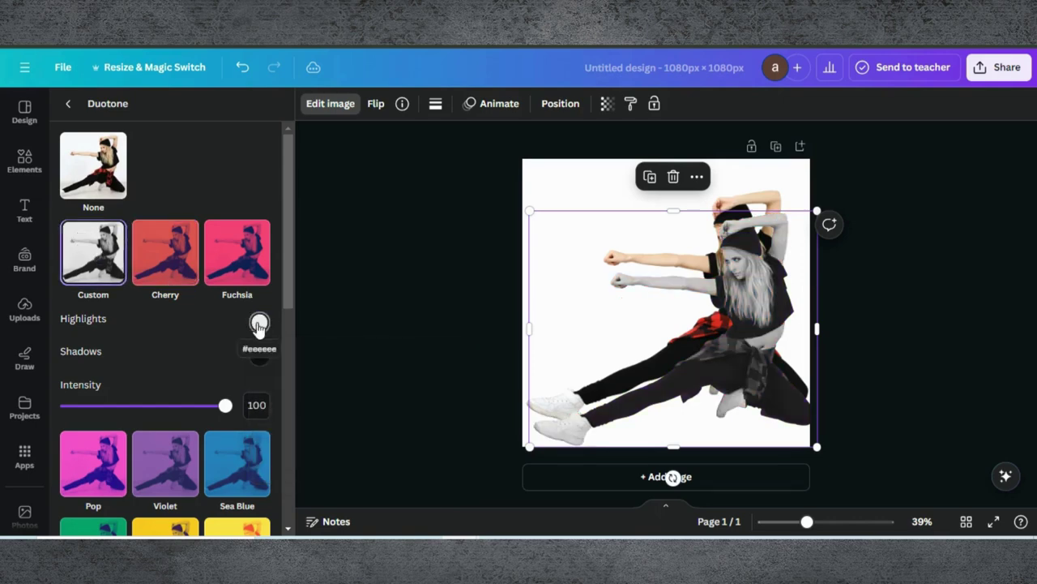
left_click(260, 323)
left_click_drag(278, 365, 264, 428)
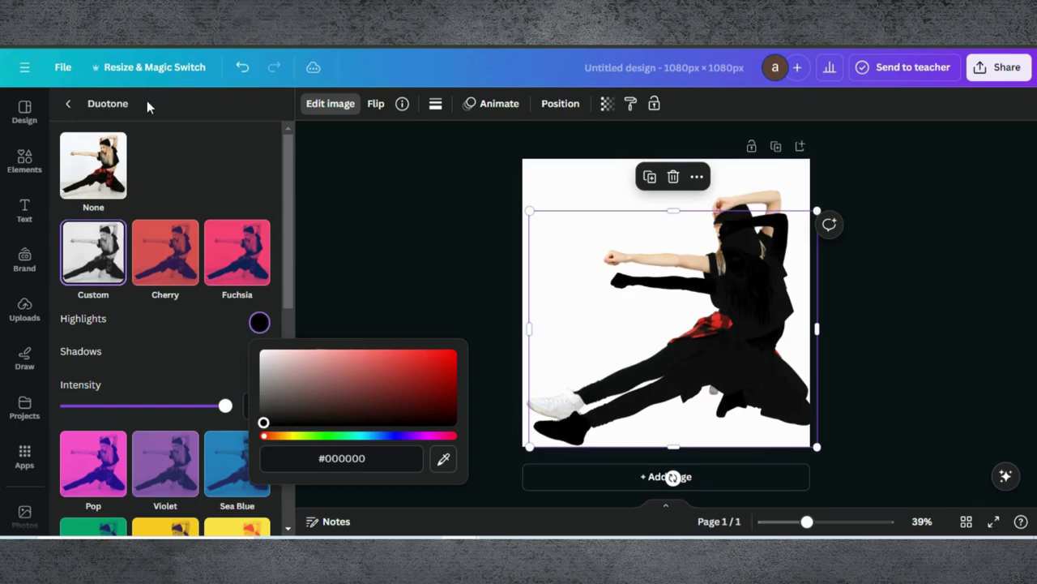
left_click(70, 105)
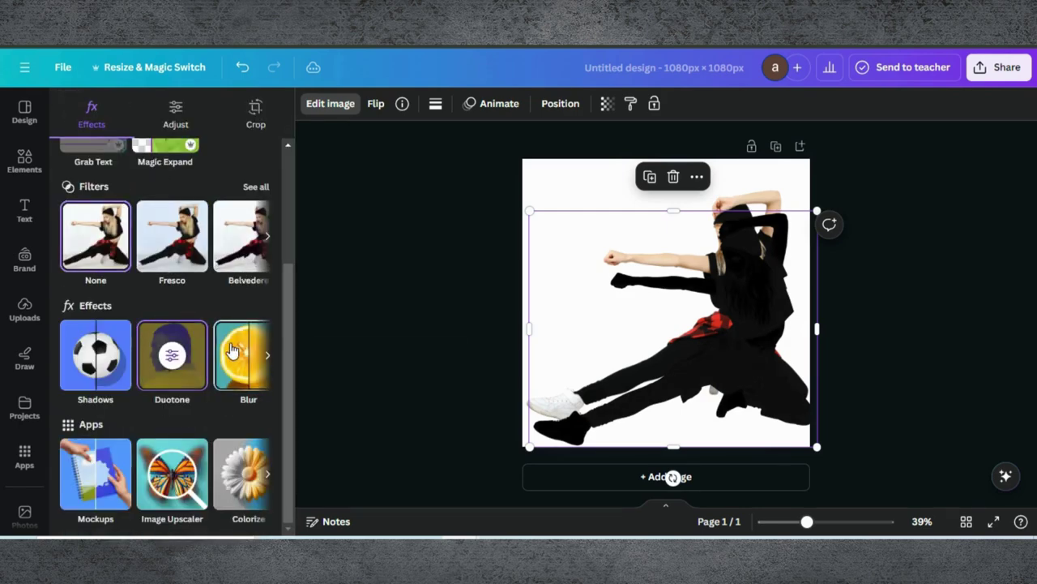
Step: Blur the whole silhouette image at intensity 50
left_click(231, 349)
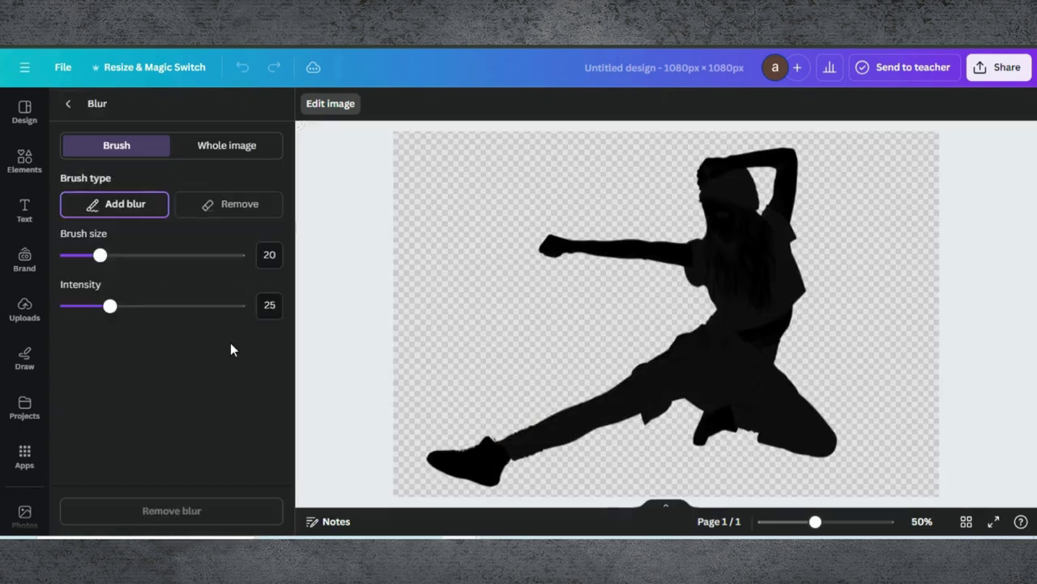
left_click(197, 149)
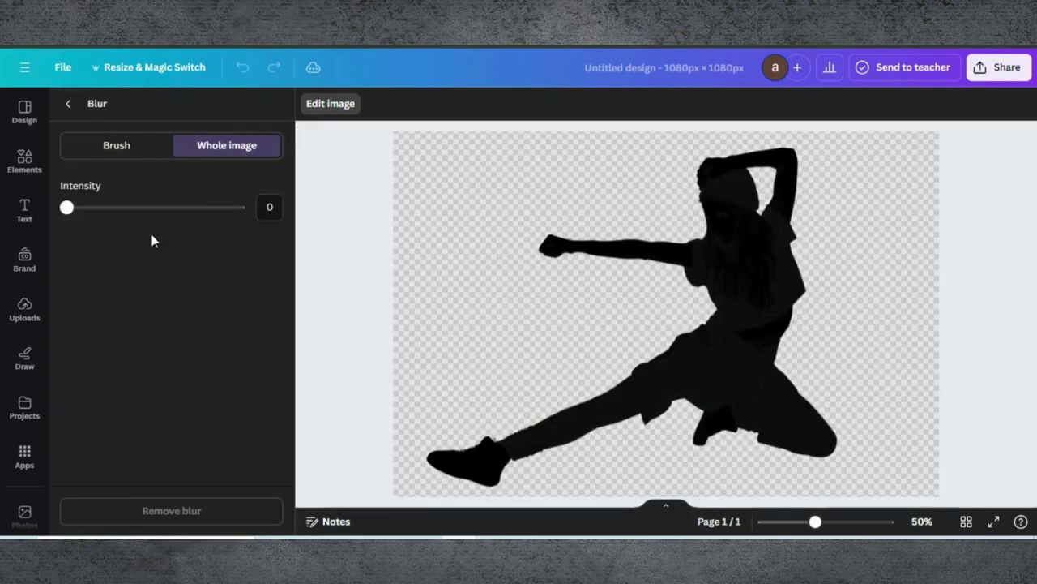
left_click(272, 208)
type("50")
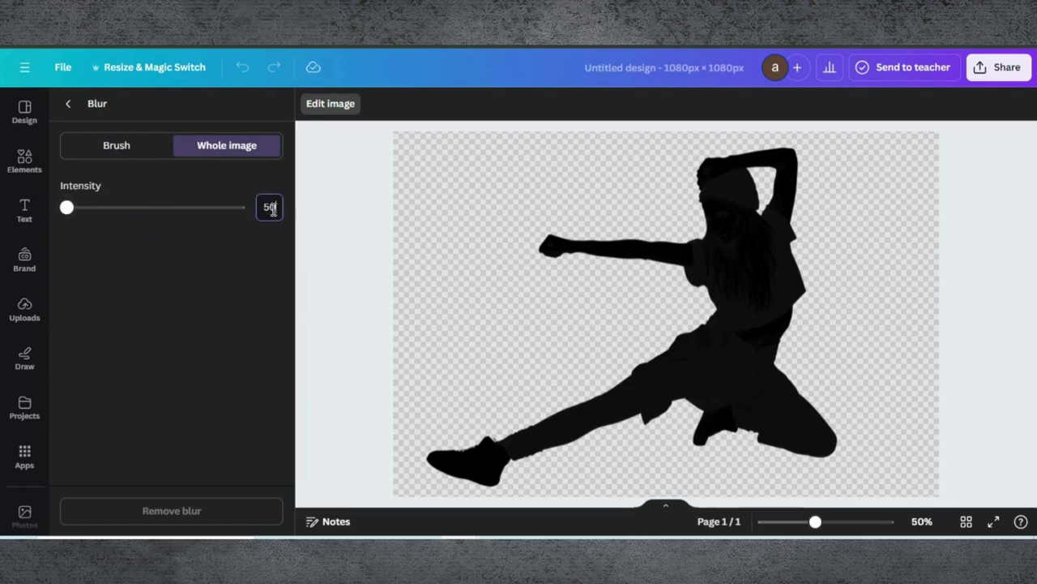
key("Return")
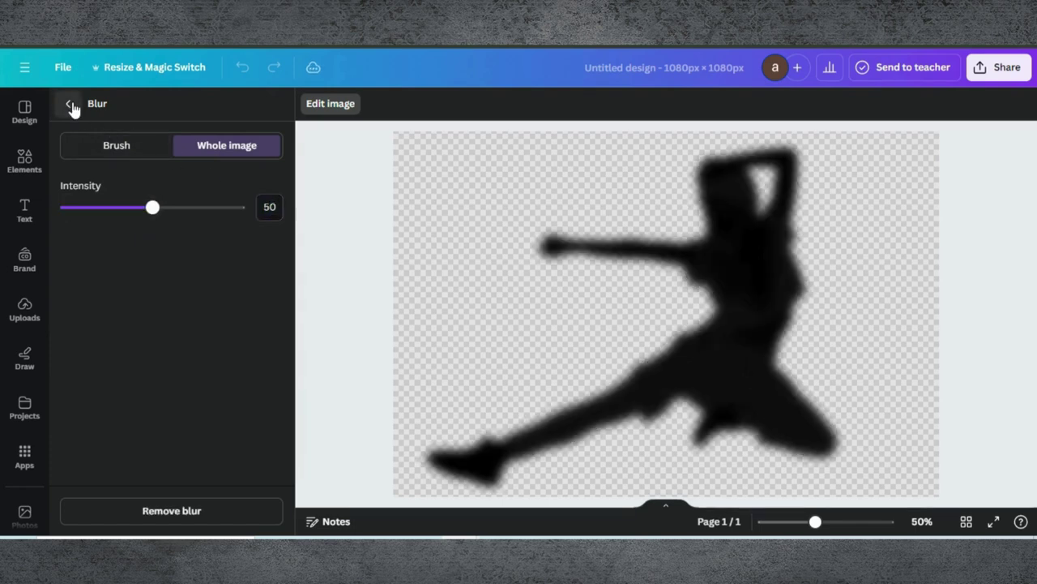
left_click(65, 105)
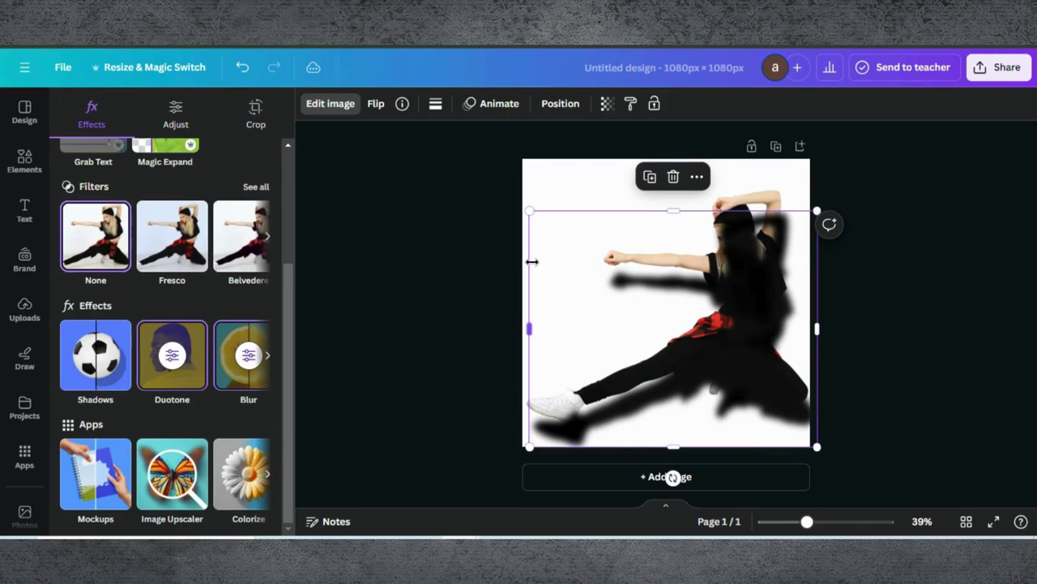
Step: Set the silhouette copy's transparency to 55 and tuck its layer closely behind the original dancer as a shadow
left_click(608, 103)
left_click_drag(563, 162, 528, 166)
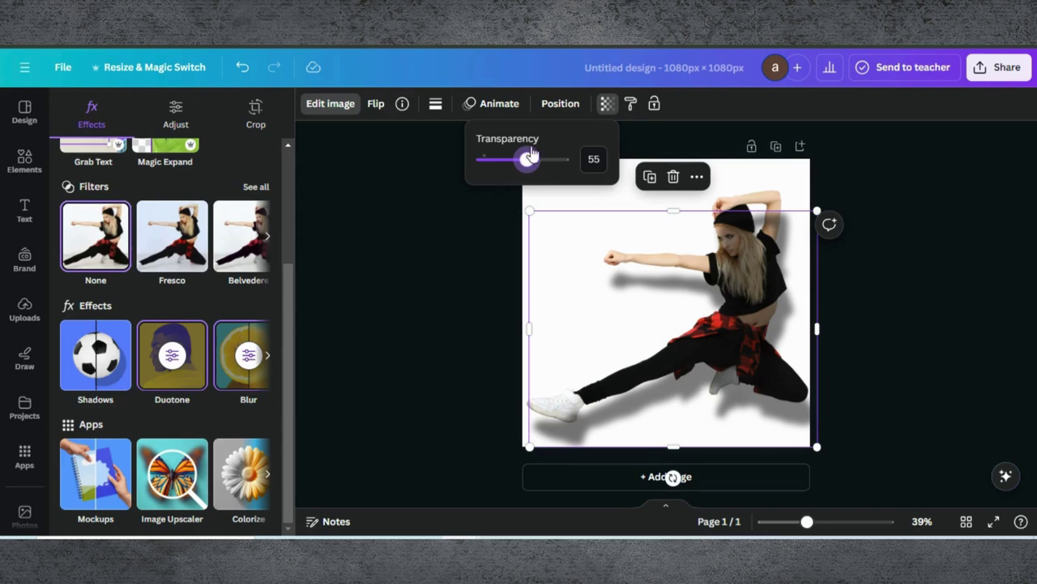
left_click(557, 106)
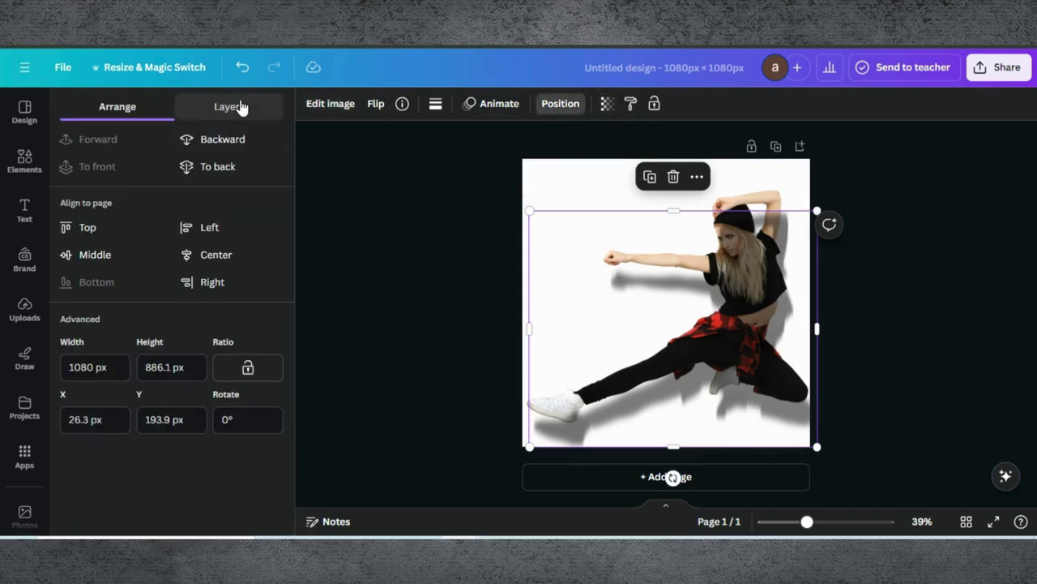
left_click(223, 106)
left_click_drag(178, 199, 177, 244)
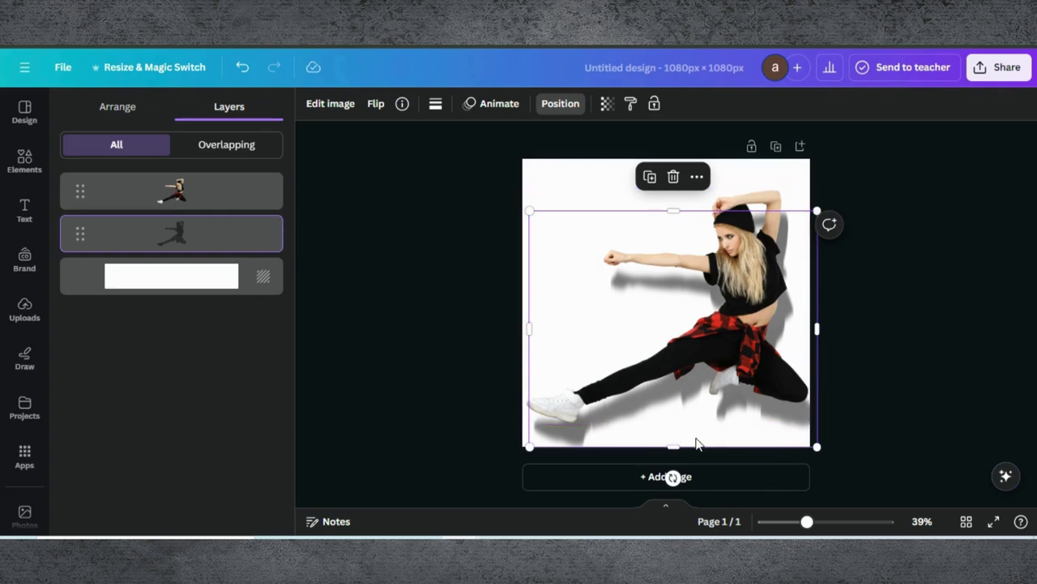
left_click(717, 443)
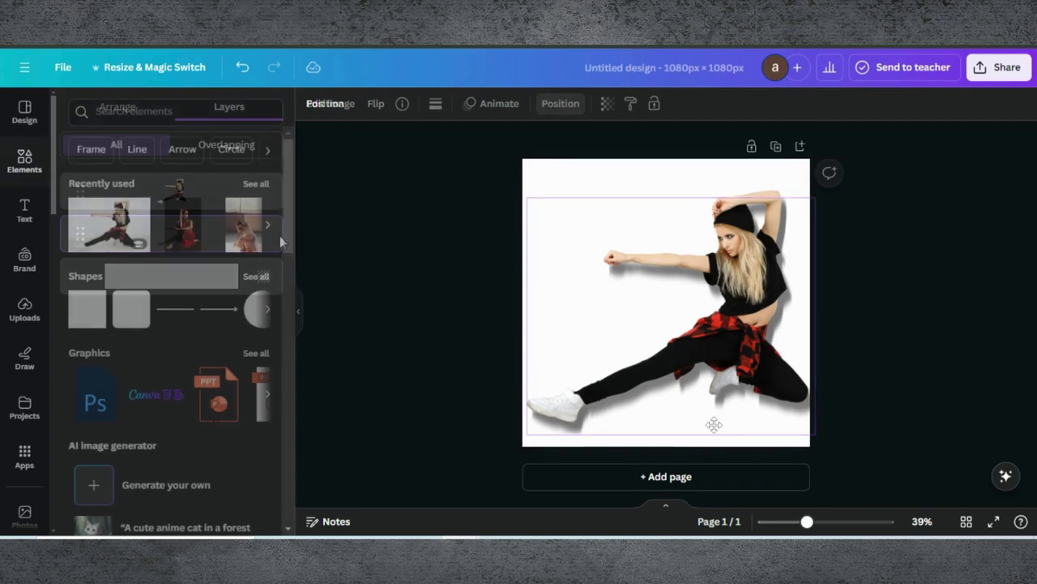
Step: Add a heading with the letter "D" and enlarge it to font size 277
left_click(26, 209)
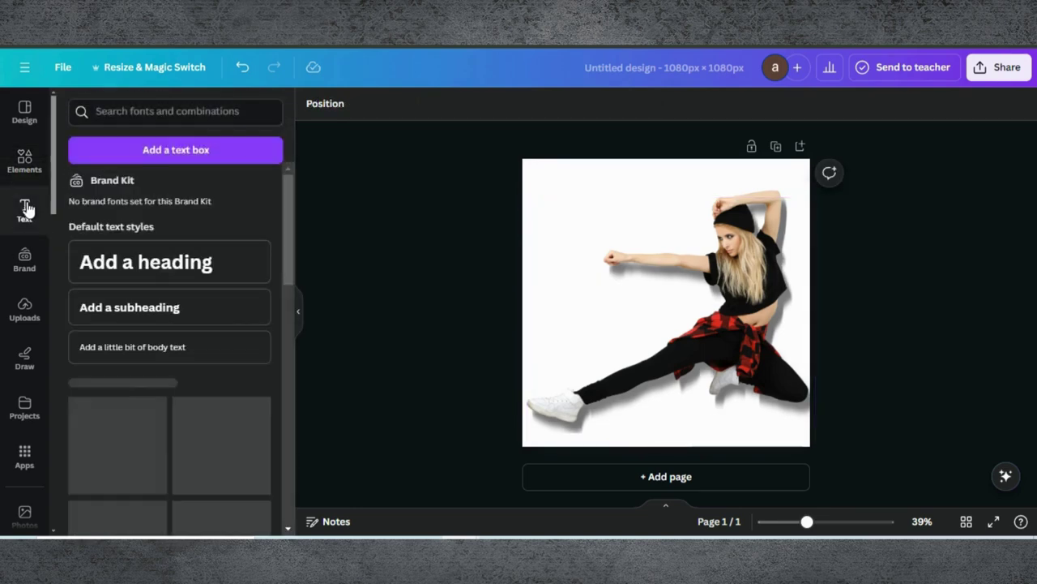
left_click(146, 271)
double_click(644, 296)
type("D")
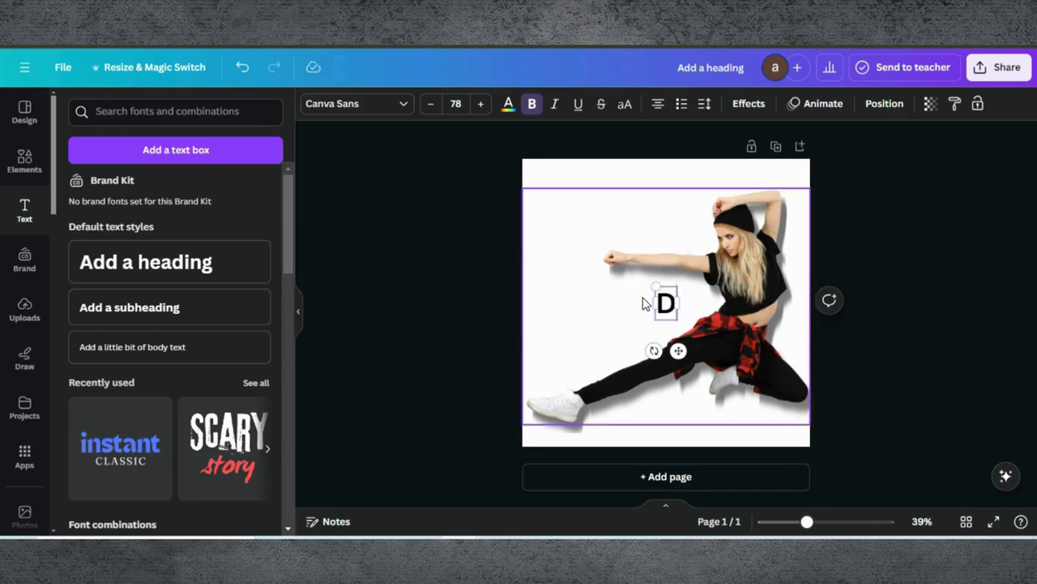
left_click_drag(655, 288, 539, 228)
Step: Set the letter D's font to Anton and its color to the dark red from the photo colors
left_click(389, 104)
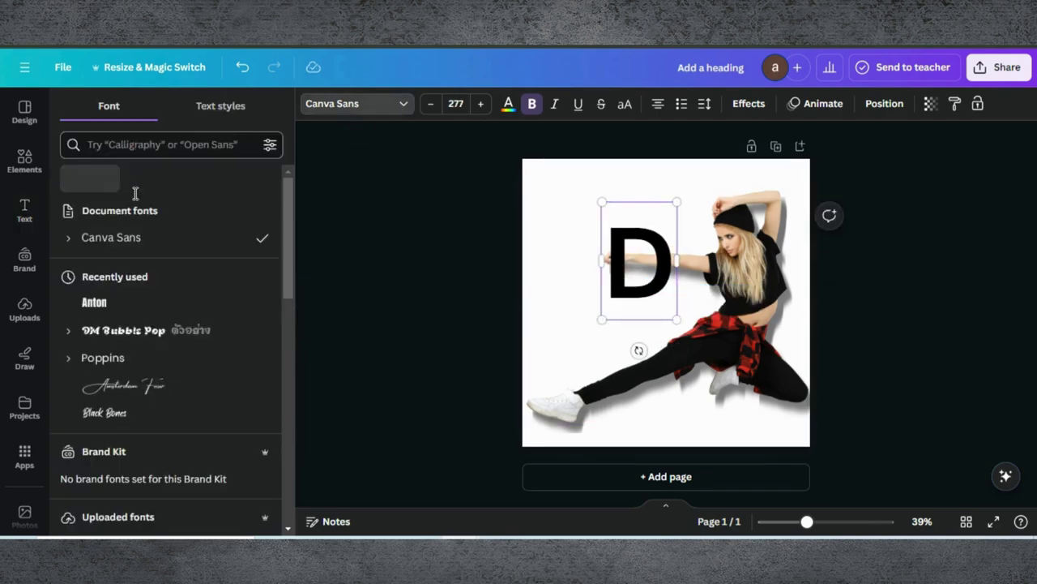
left_click(91, 307)
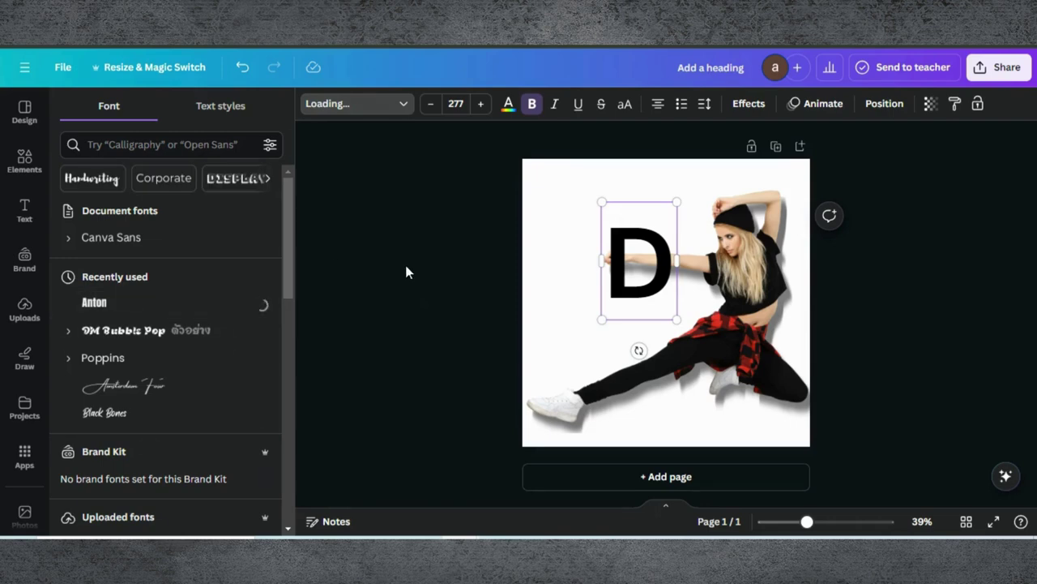
left_click(626, 290)
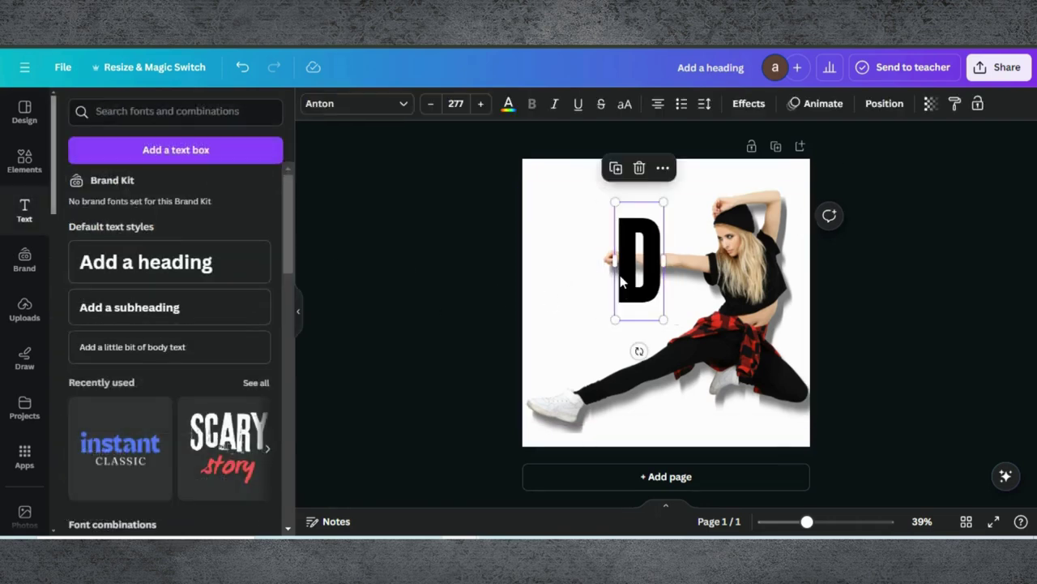
left_click(508, 103)
left_click(260, 341)
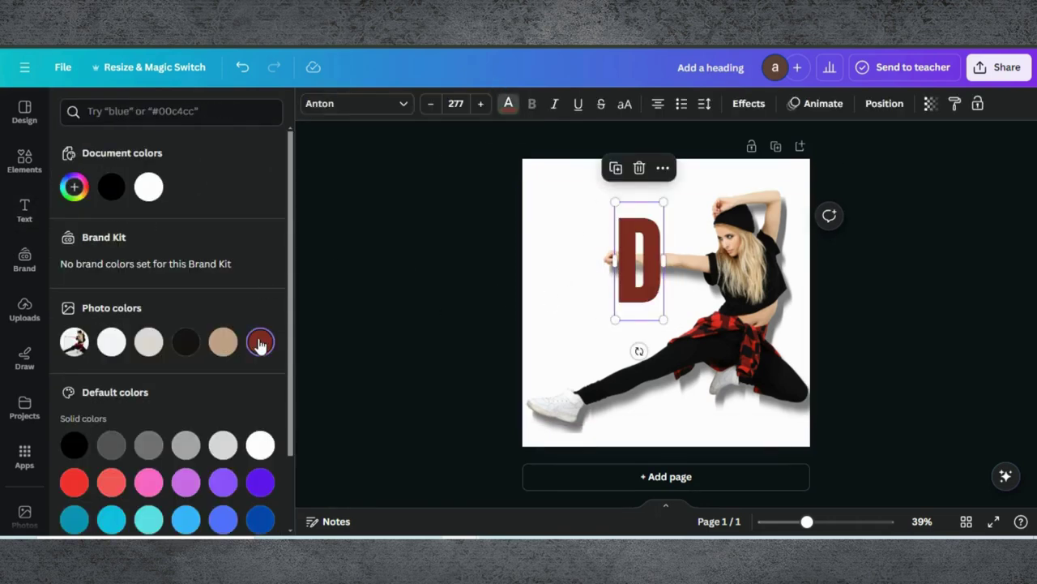
Step: Enlarge the letter D to size 504 and place it at the page's left side, beside the dancer's fist
left_click_drag(635, 282, 571, 340)
left_click_drag(600, 377, 640, 474)
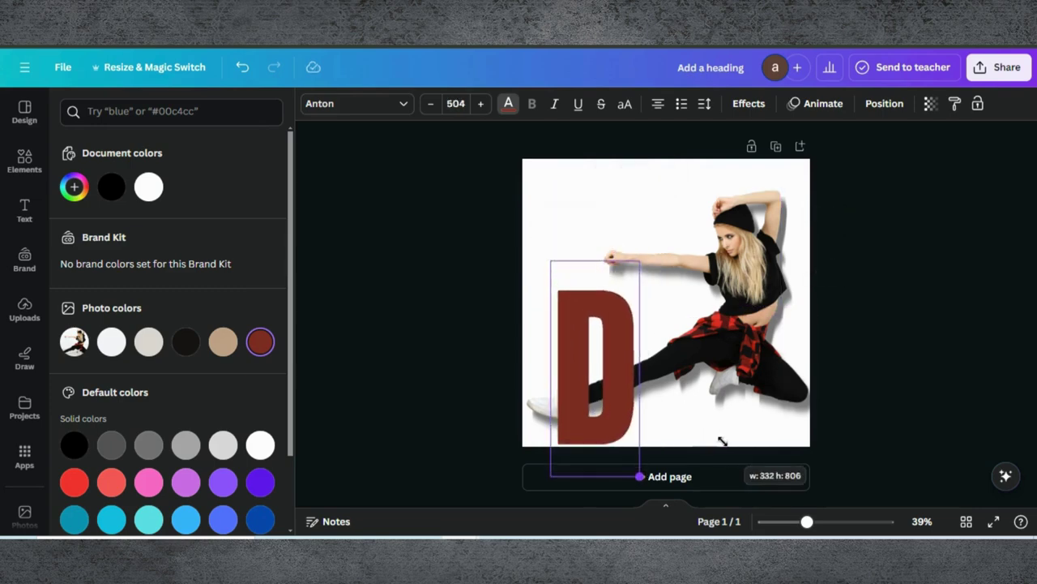
left_click_drag(620, 333, 599, 295)
Step: Apply the Shadow effect to the letter D with offset 47, direction -93, blur 50 and transparency 81
left_click(744, 104)
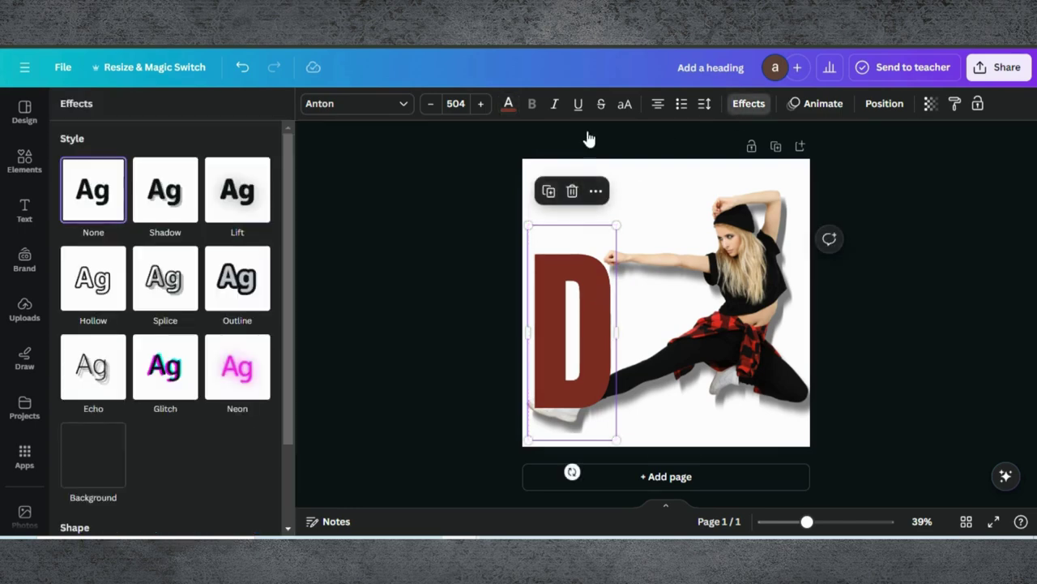
left_click(165, 194)
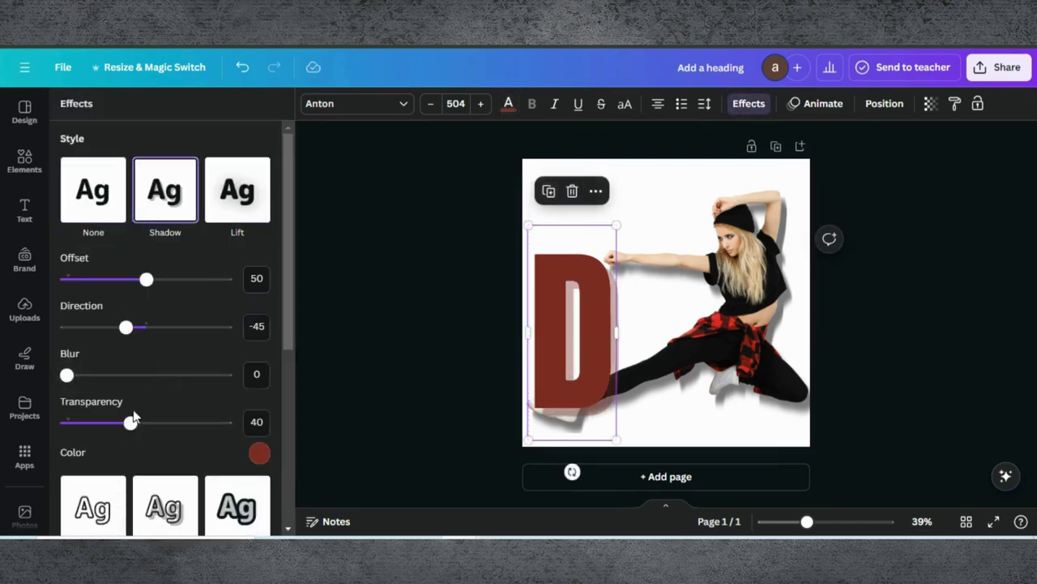
left_click_drag(132, 422, 197, 427)
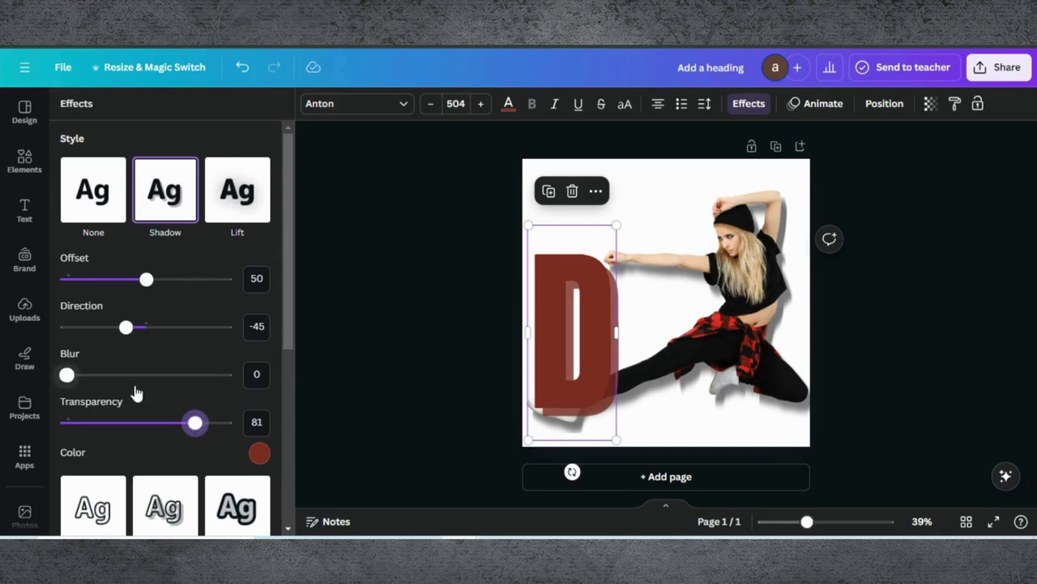
left_click_drag(68, 375, 147, 381)
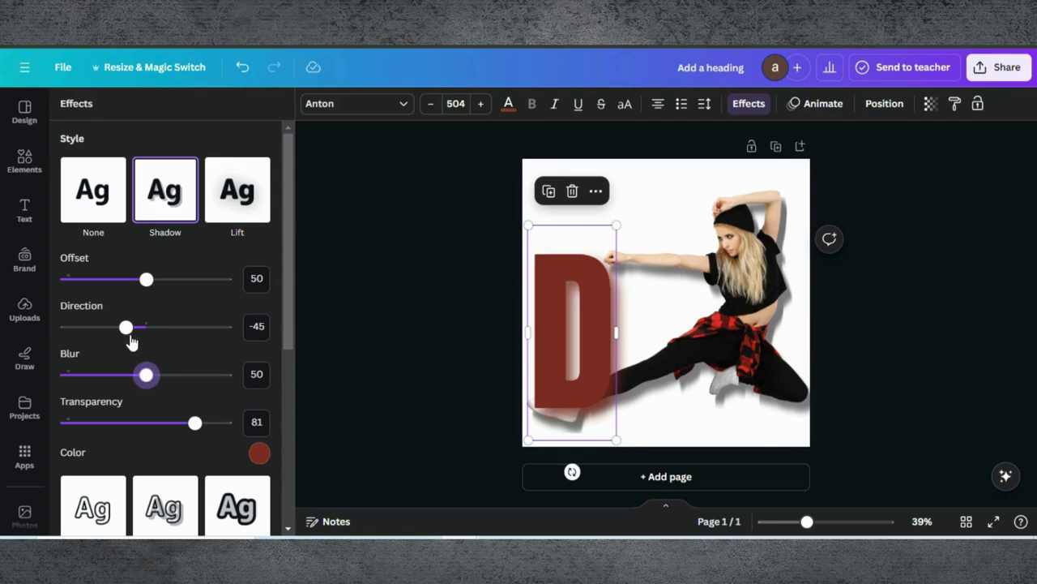
left_click_drag(126, 327, 106, 336)
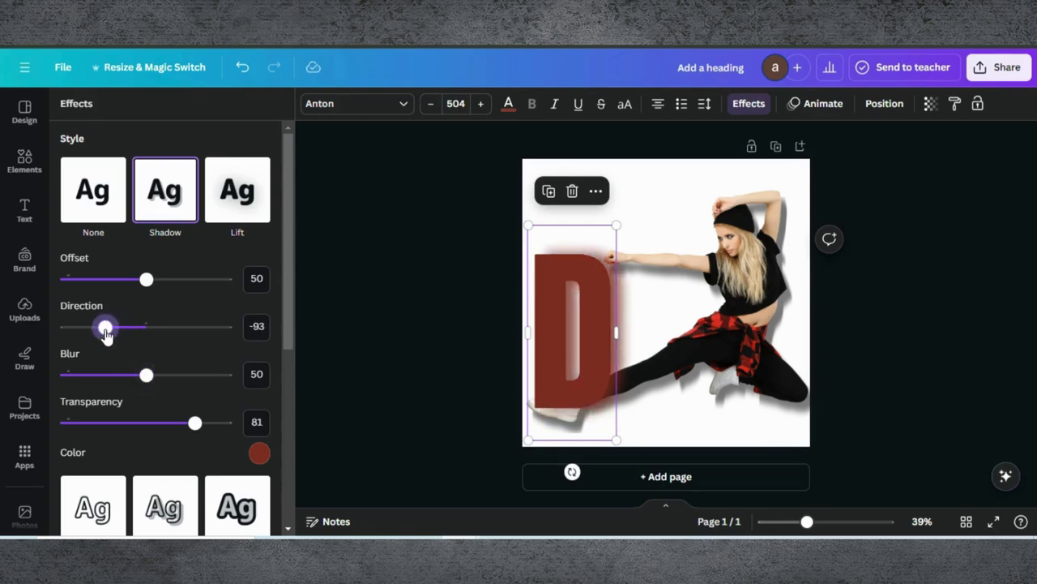
left_click_drag(148, 281, 142, 281)
Step: Change the letter D's shadow color to black (#000000)
left_click(259, 453)
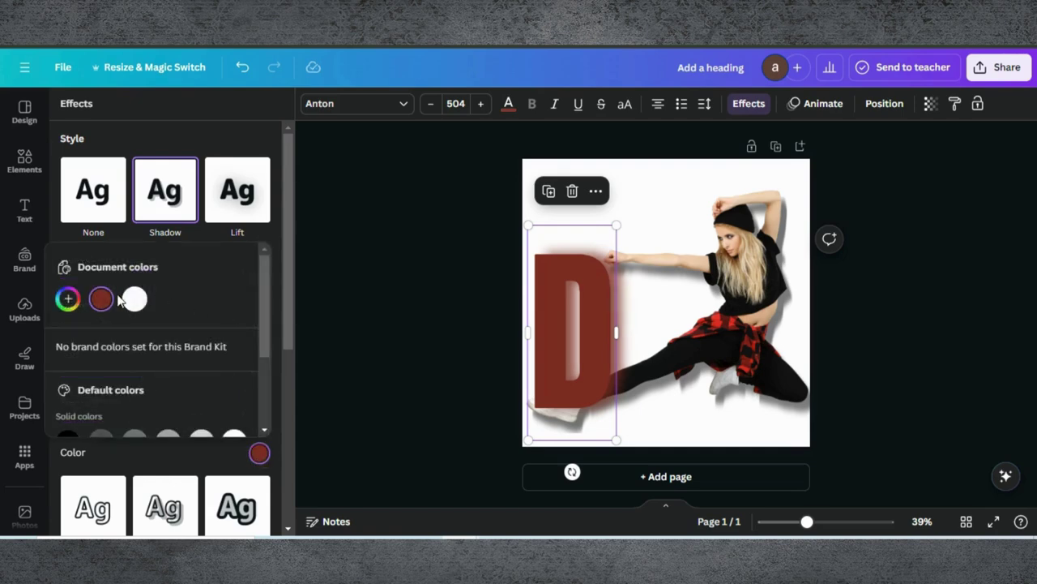
left_click(69, 299)
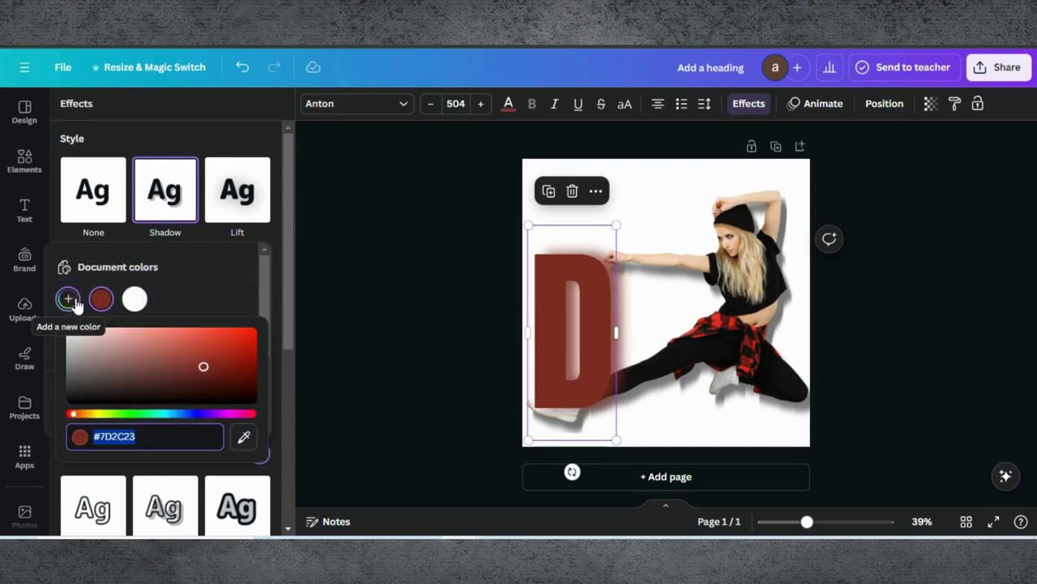
left_click(131, 400)
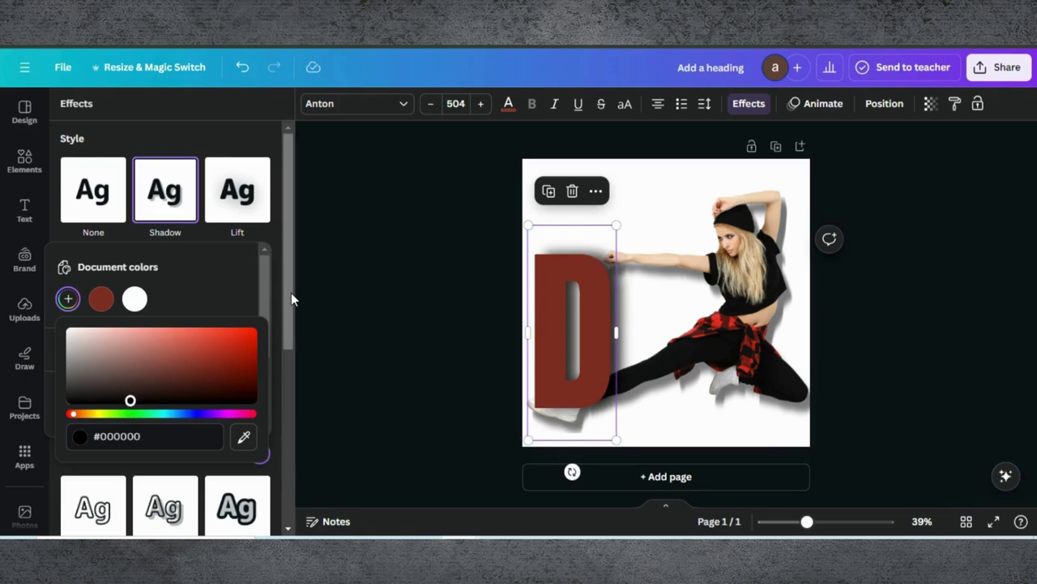
left_click(354, 324)
Step: Set the direction of the letter D's shadow to -67
left_click_drag(106, 327, 120, 327)
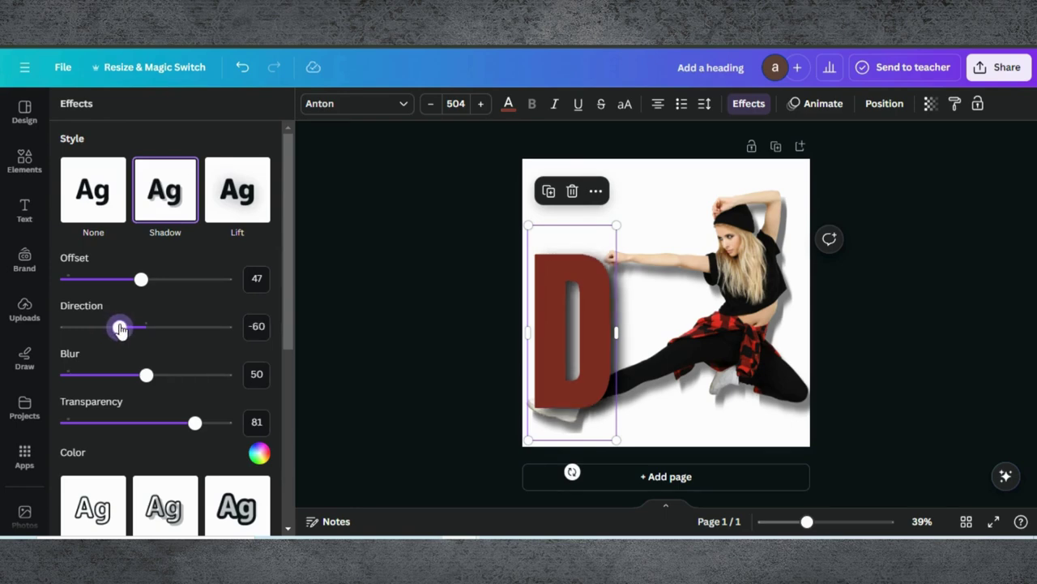
key("Left")
key("Left")
key("Left")
key("Left")
key("Left")
key("Left")
key("Left")
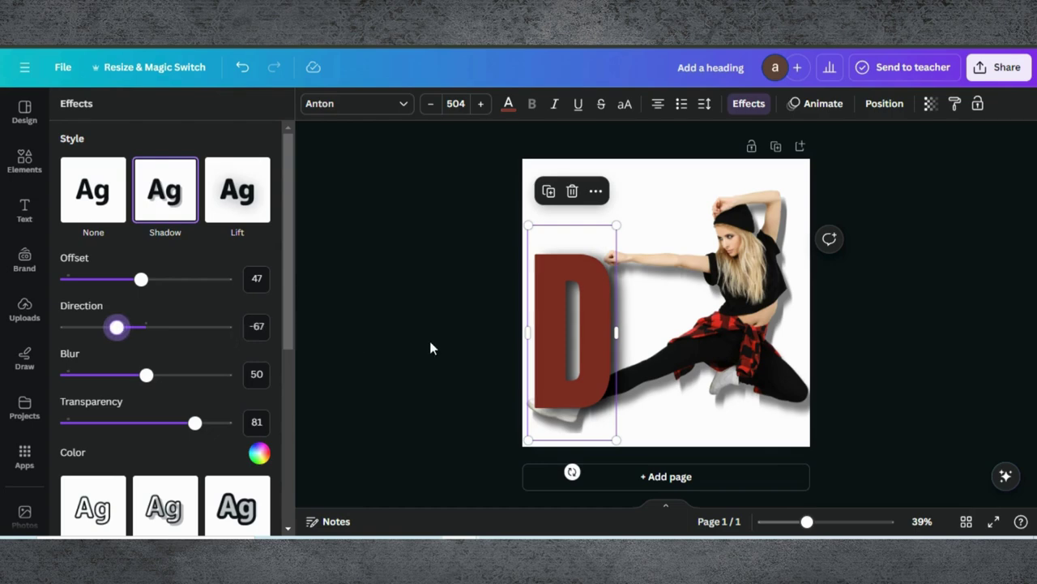
Step: Duplicate the letter D, change the copy to A, shrink it to size 331 and place it tightly beside the D
left_click(548, 191)
left_click_drag(607, 355, 667, 356)
double_click(646, 352)
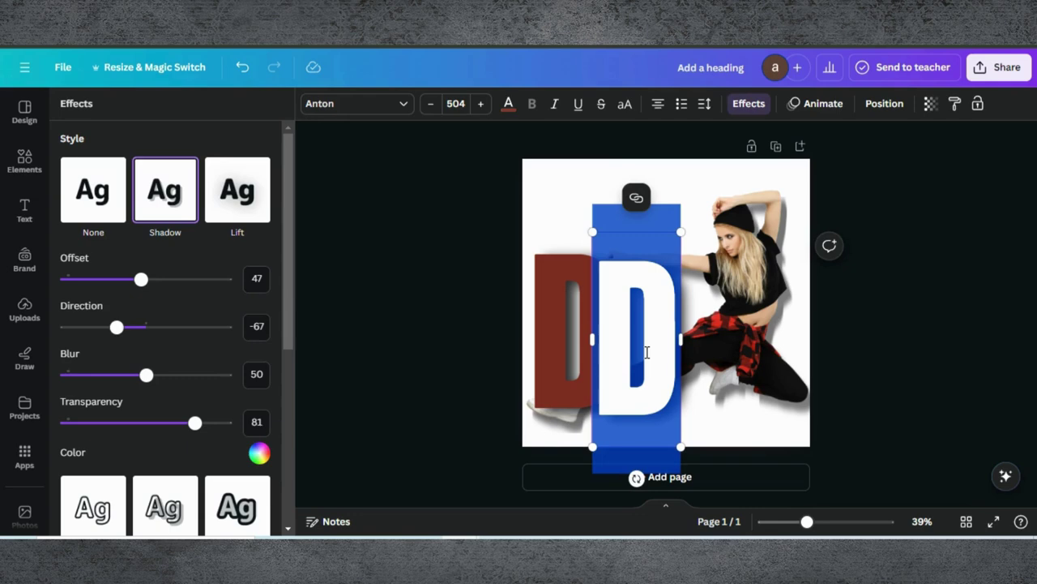
type("A")
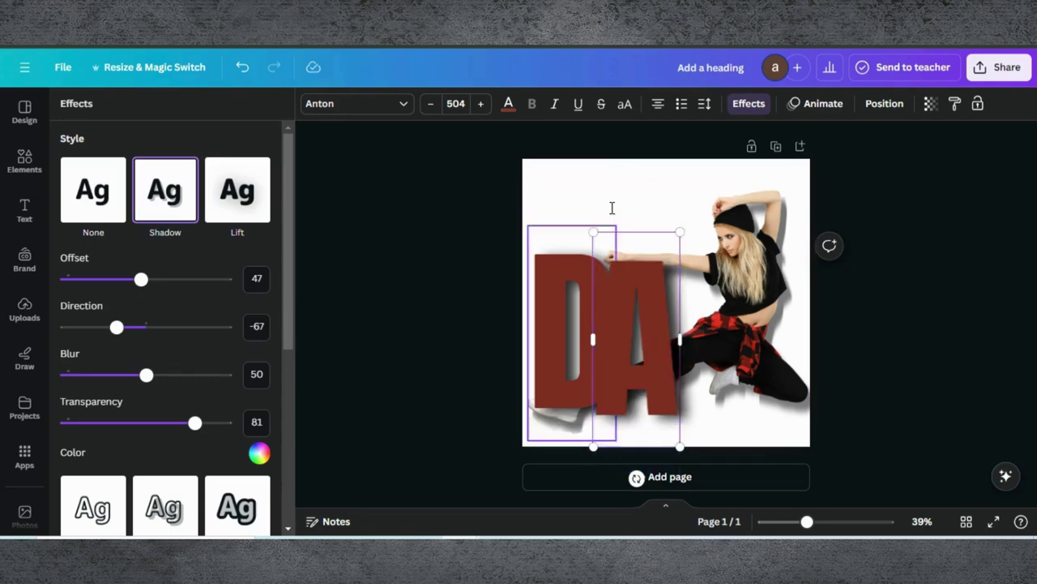
left_click_drag(592, 233, 623, 306)
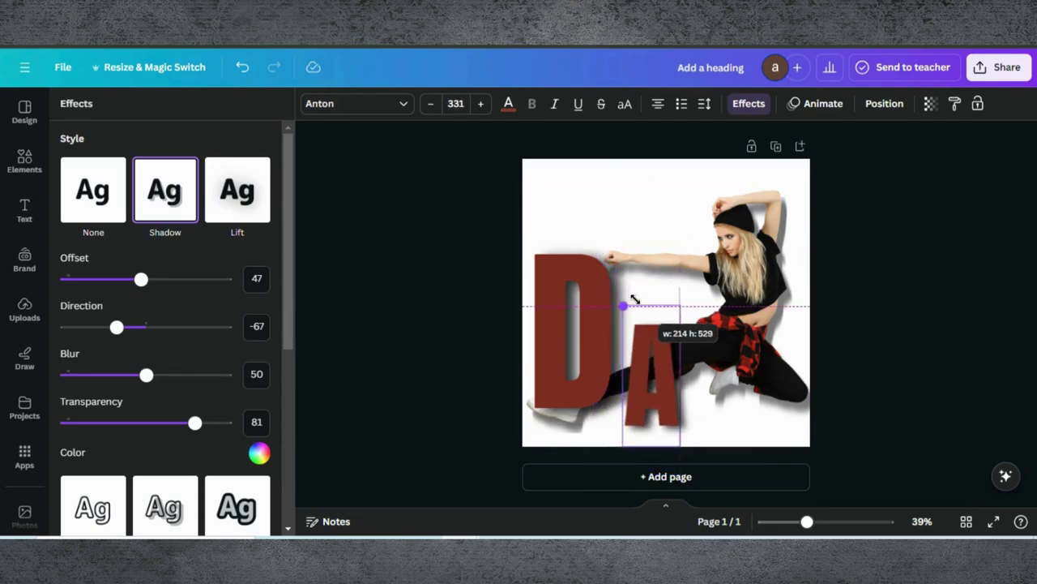
left_click_drag(640, 405, 618, 377)
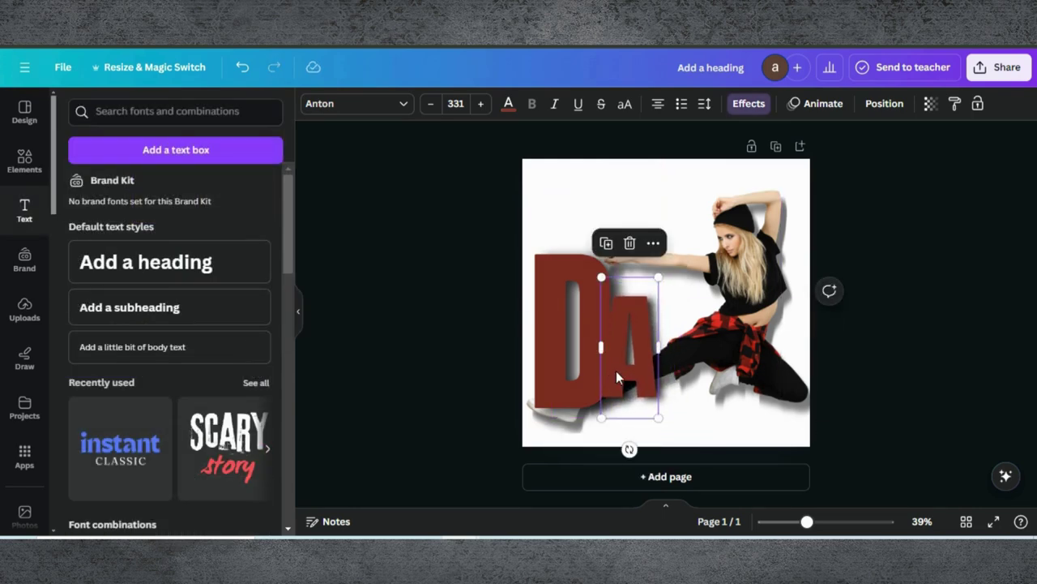
Step: Copy the A to add the letters N and C, layering each letter behind the preceding one and in front of the dancer
left_click(882, 104)
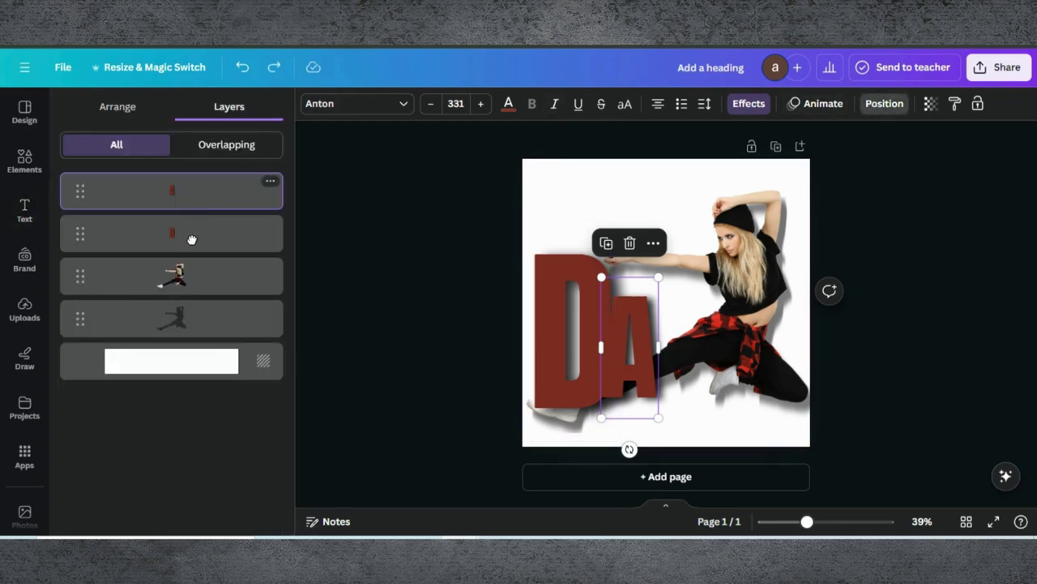
left_click(606, 242)
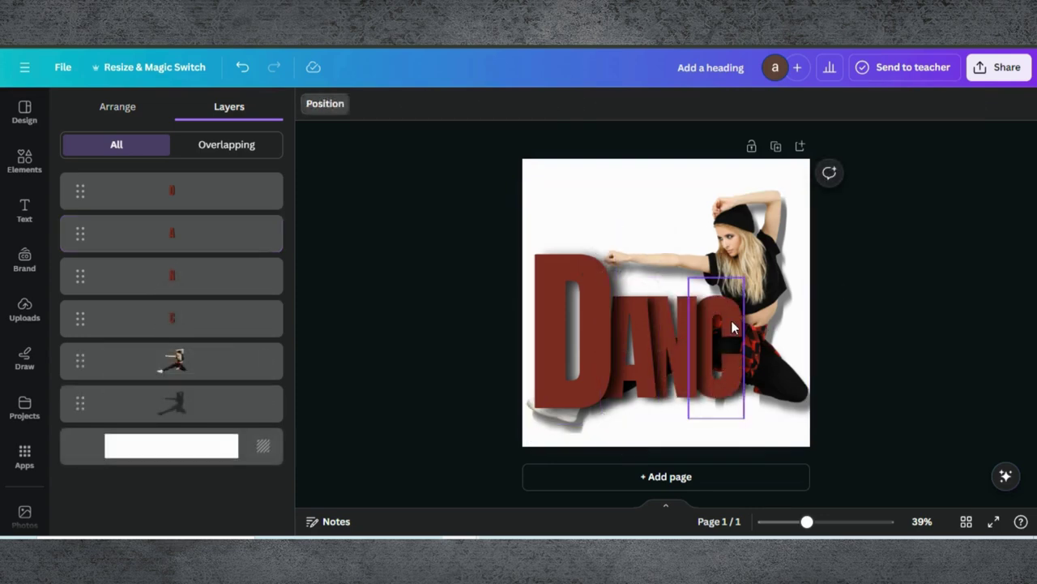
Step: Duplicate the letter C, change the copy to E and move its layer just beneath the C
left_click(731, 327)
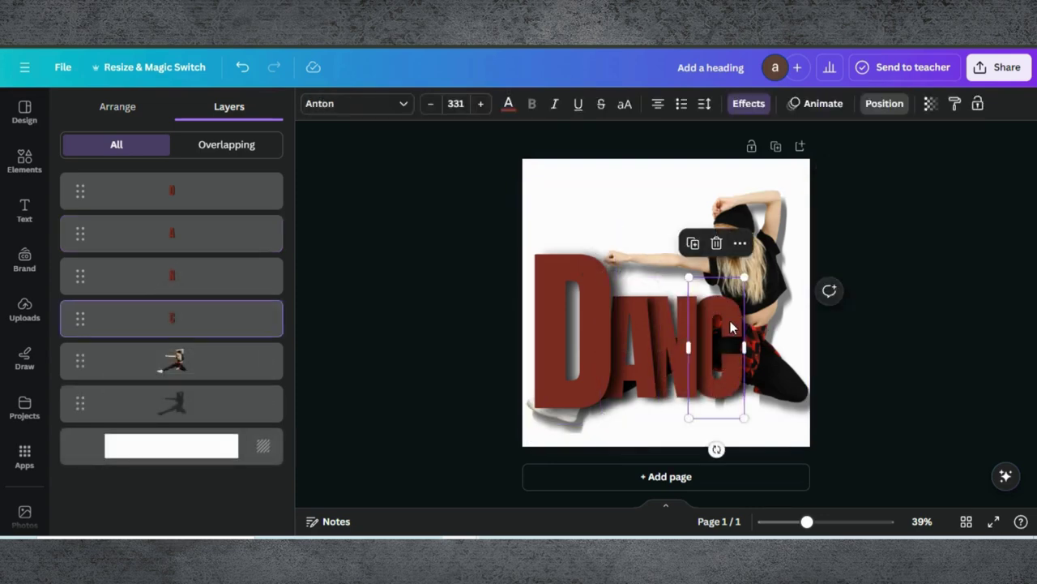
left_click(694, 243)
left_click_drag(729, 316, 757, 313)
double_click(757, 313)
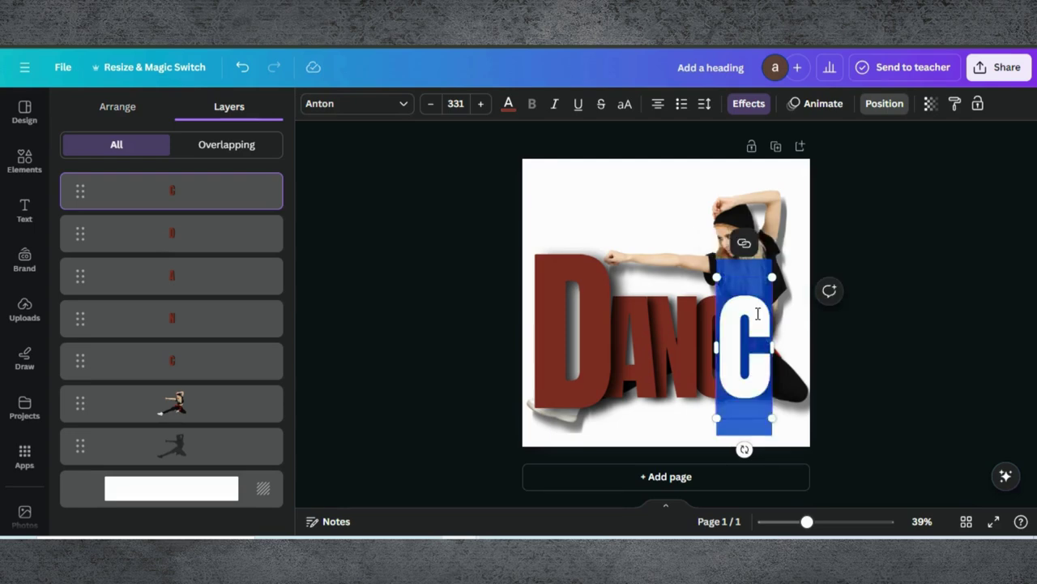
type("E")
left_click_drag(215, 188, 219, 381)
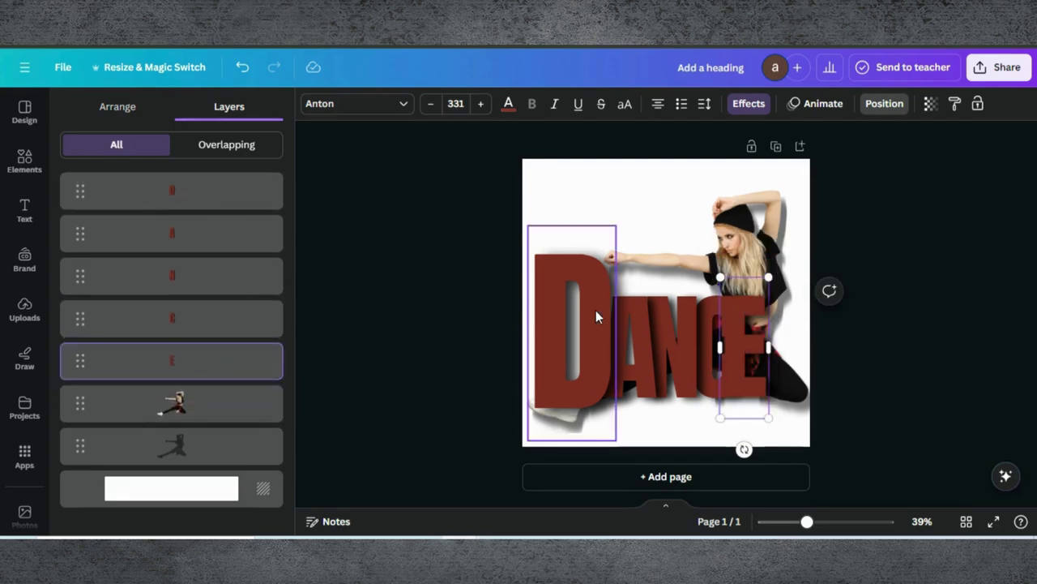
Step: Shift the letter E to the right of the C to even out the spacing of DANCE
left_click(847, 383)
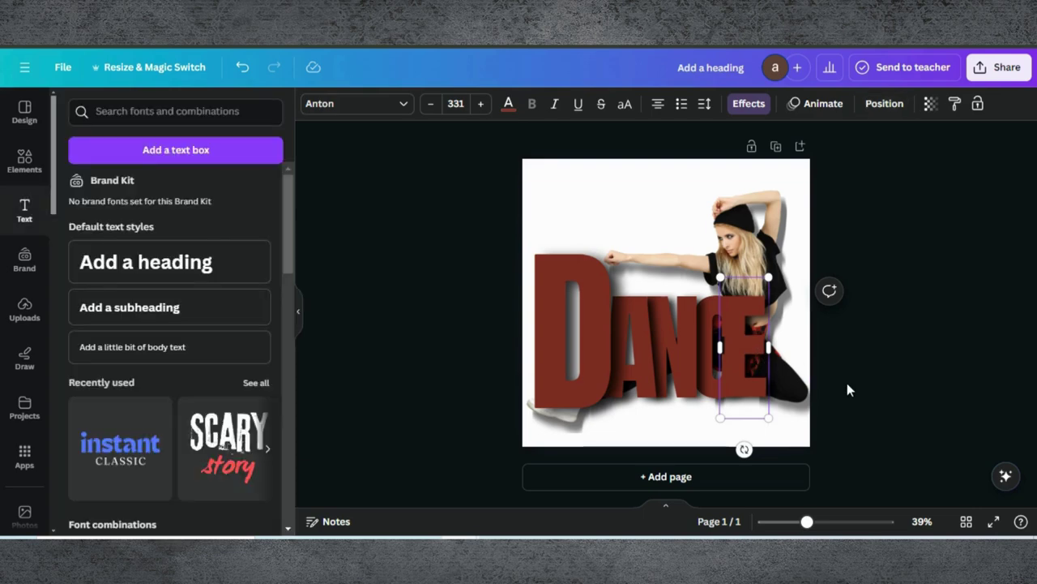
left_click(751, 367)
left_click_drag(752, 366, 760, 362)
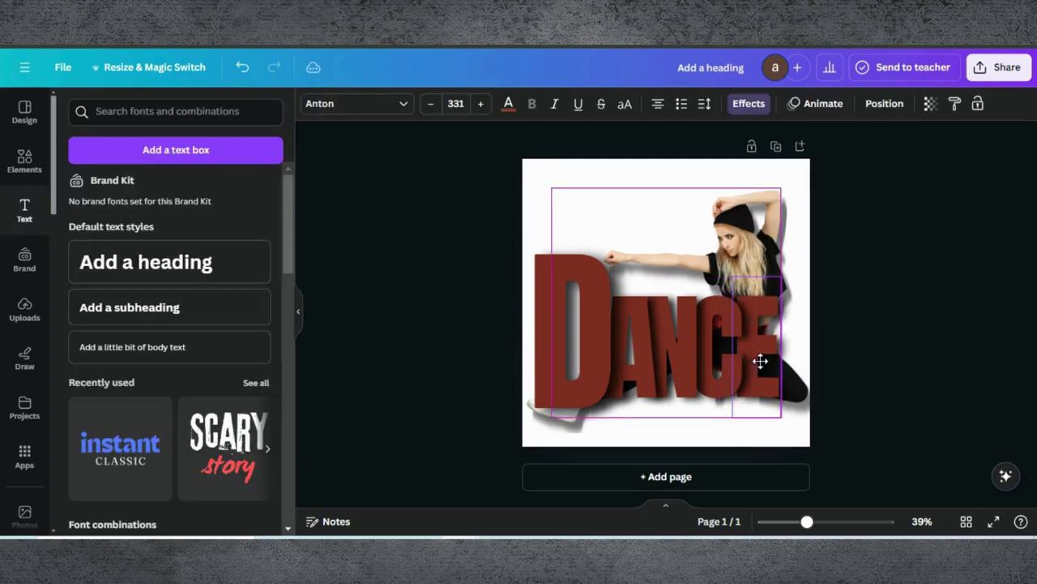
left_click(667, 364)
left_click(717, 371)
left_click_drag(715, 371, 753, 371)
left_click(758, 372)
Step: Duplicate the dancer image and align the copy exactly over the original
left_click(740, 233)
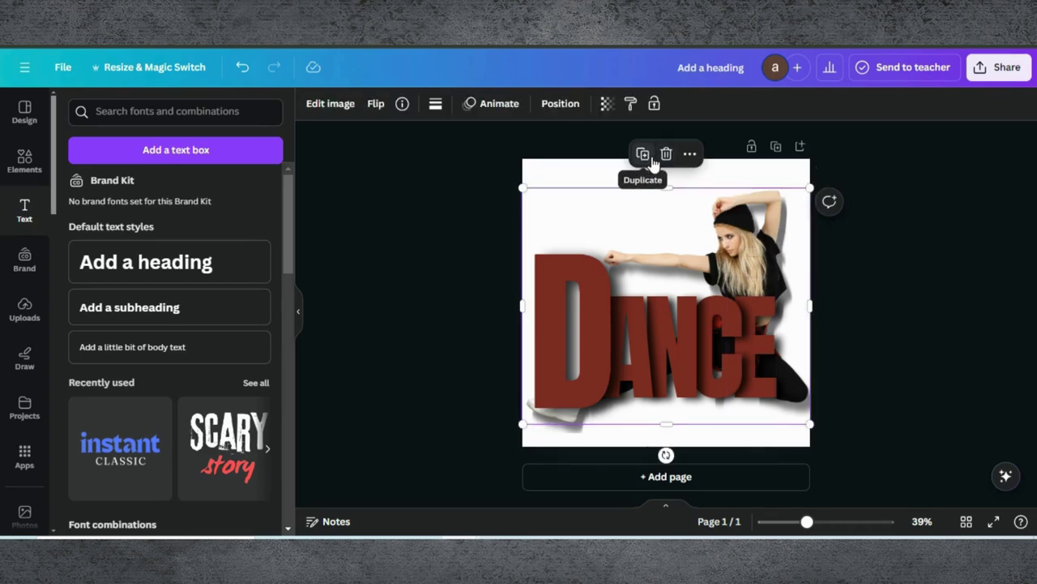
left_click(643, 154)
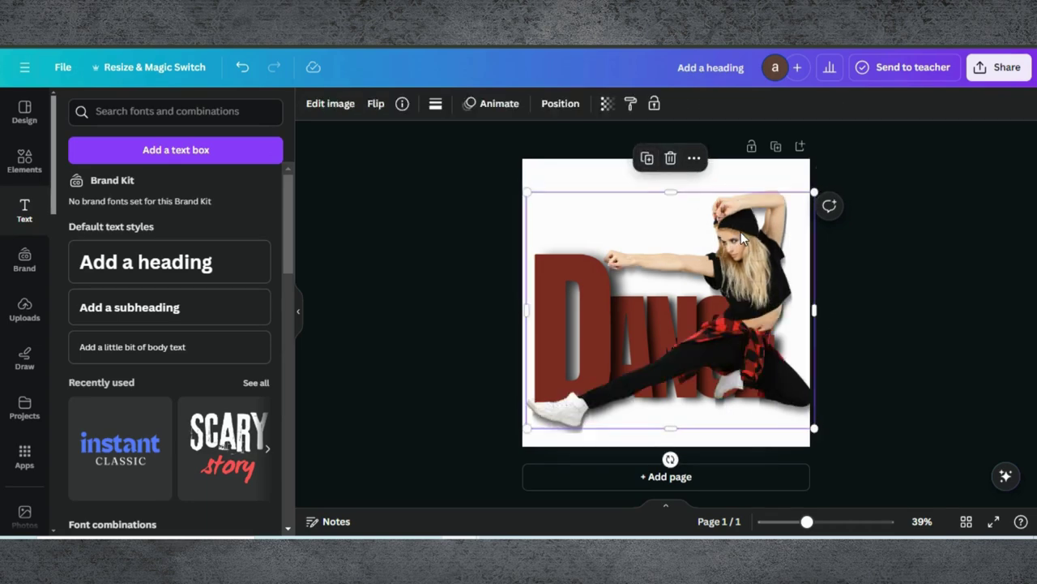
left_click_drag(736, 232, 736, 232)
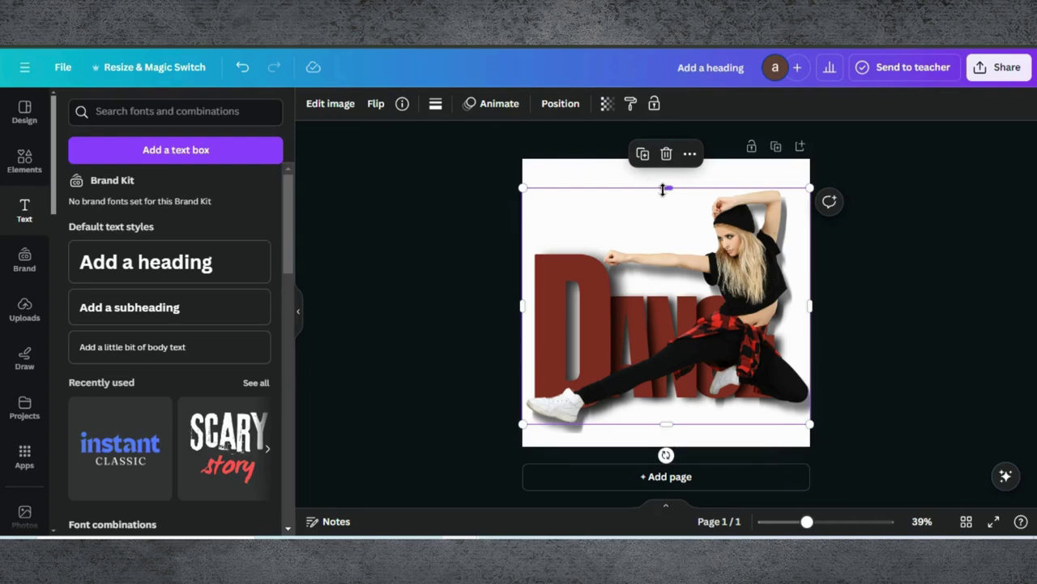
Step: Crop the dancer copy from the top and right so that only the extended leg overlaps the letters
left_click_drag(663, 190, 668, 295)
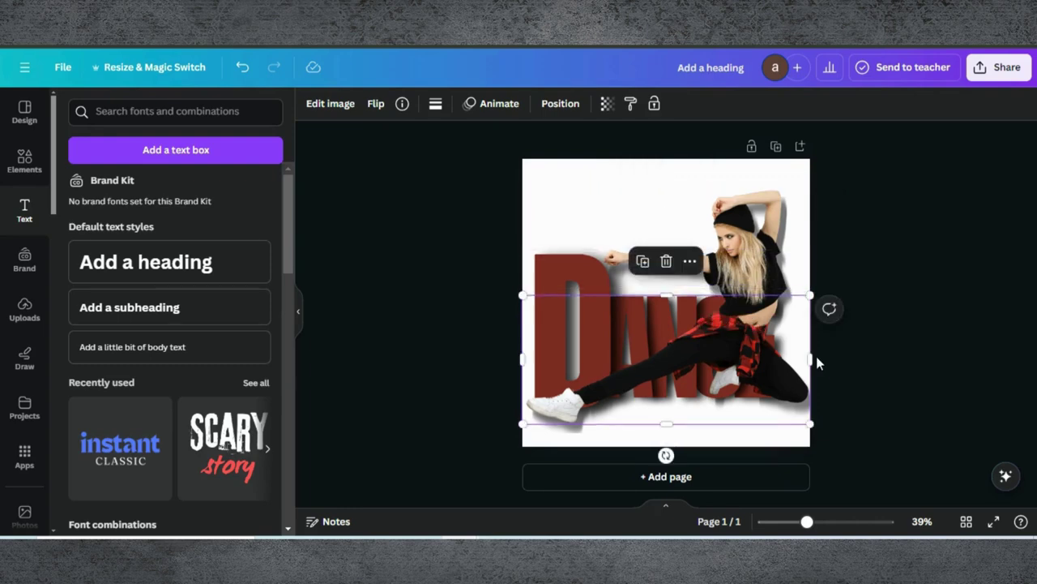
left_click_drag(769, 353, 721, 345)
mouse_move(621, 295)
left_mouse_down()
mouse_move(620, 331)
mouse_move(621, 314)
left_mouse_up()
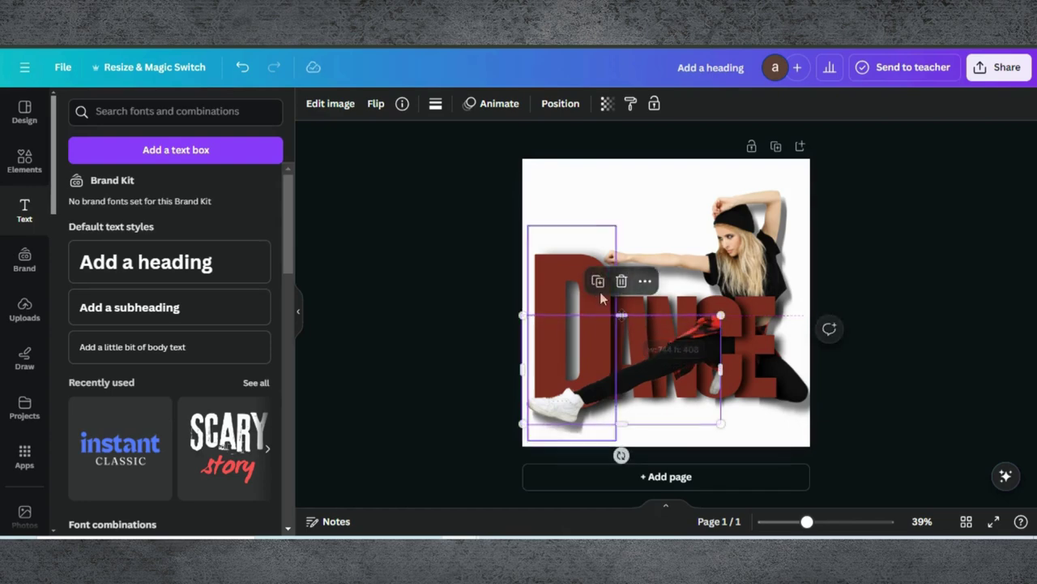
Step: Duplicate the cropped leg image, align the copy over the first, and crop its bottom edge up to about mid-leg
left_click(599, 283)
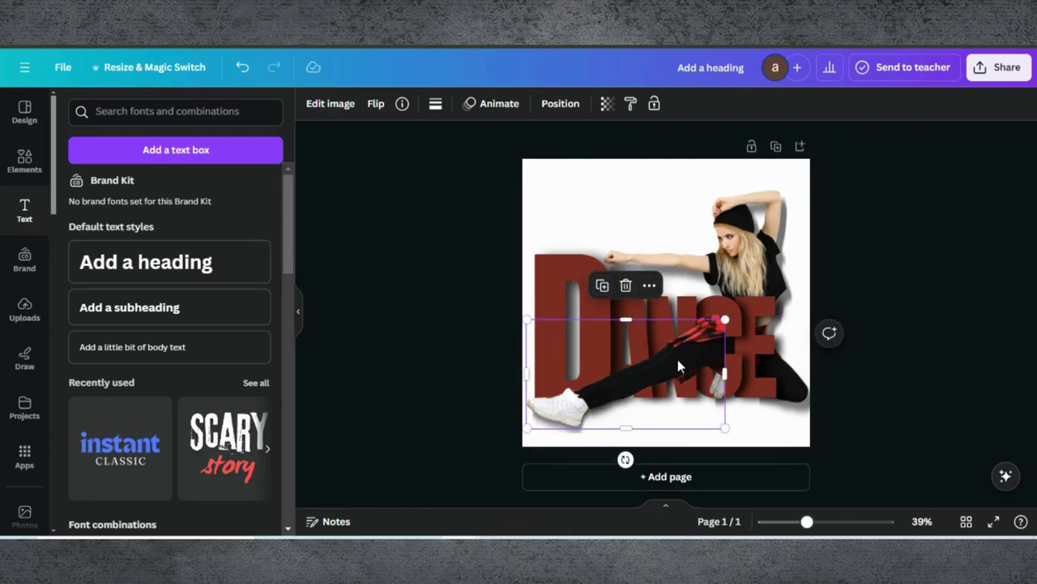
left_click_drag(661, 361, 650, 371)
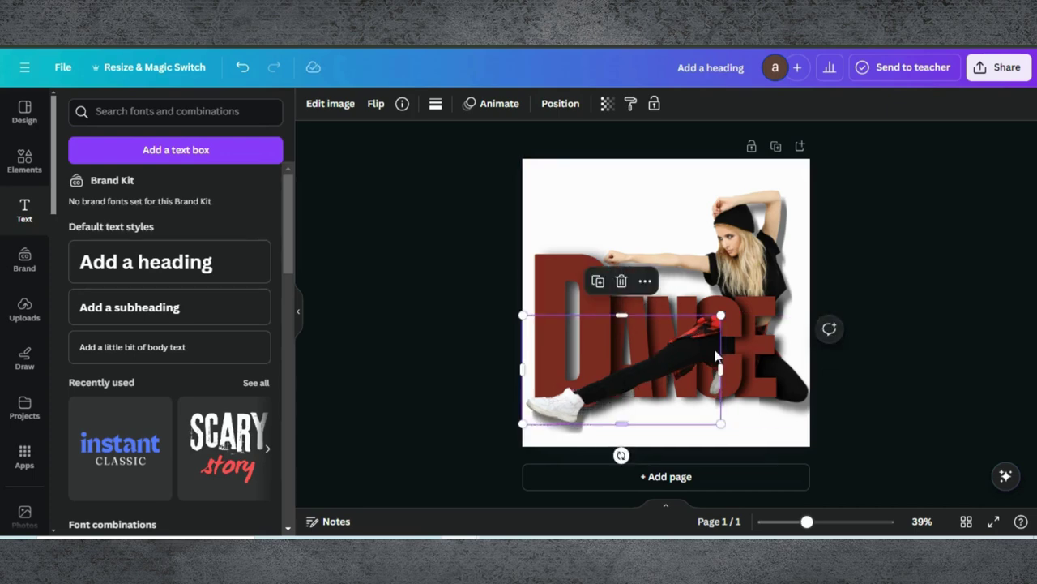
left_click_drag(719, 370, 681, 371)
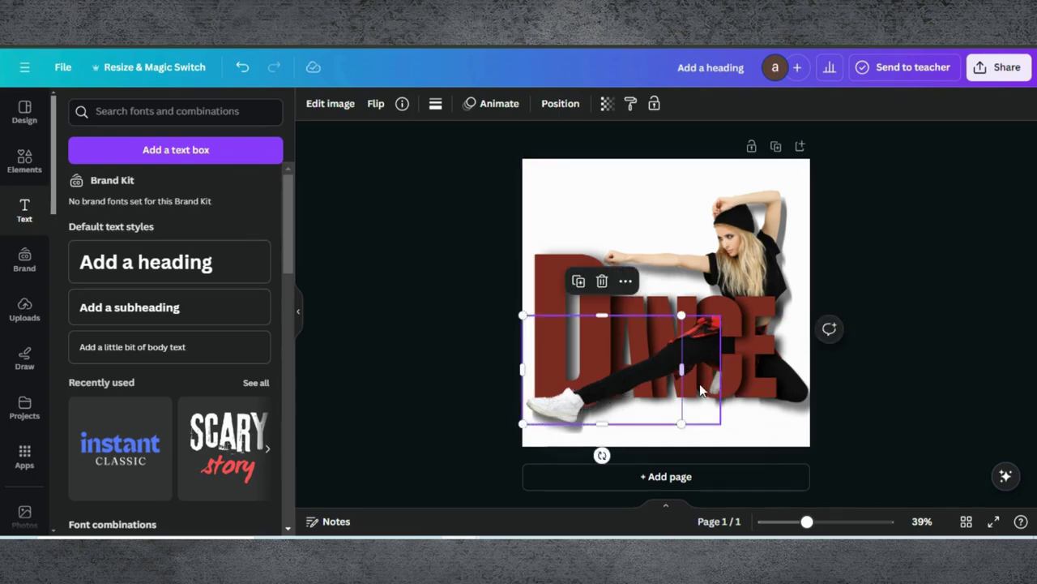
key("ctrl+z")
left_click_drag(621, 424, 640, 368)
mouse_move(620, 313)
left_mouse_down()
mouse_move(620, 324)
mouse_move(620, 313)
left_mouse_up()
left_click(908, 352)
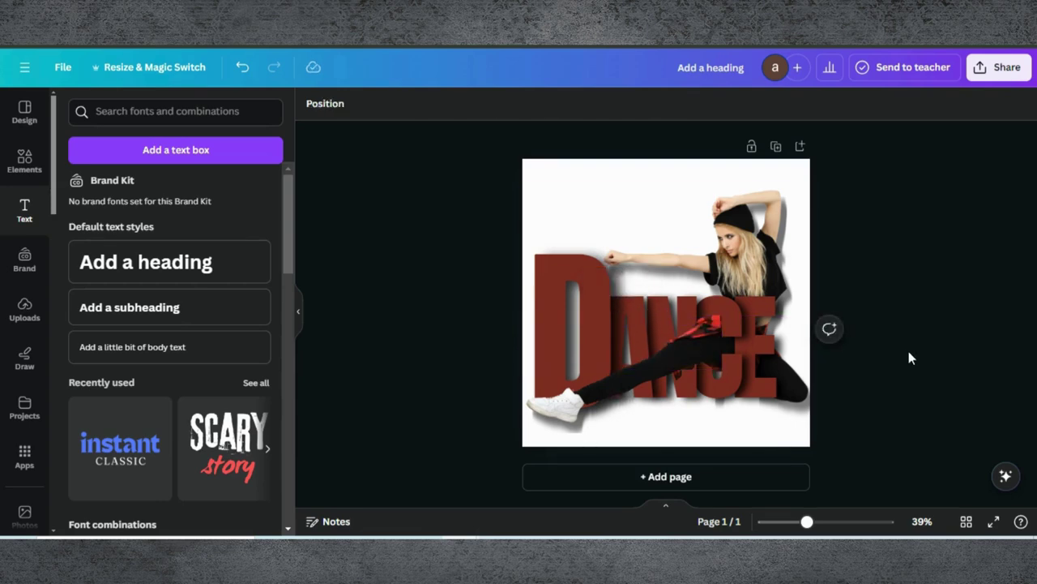
Step: Fine-tune the right crop edge of the upper leg copy where it overlaps the letter C
left_click(735, 322)
left_click_drag(745, 271, 766, 297)
left_click(722, 343)
left_click_drag(722, 343, 721, 343)
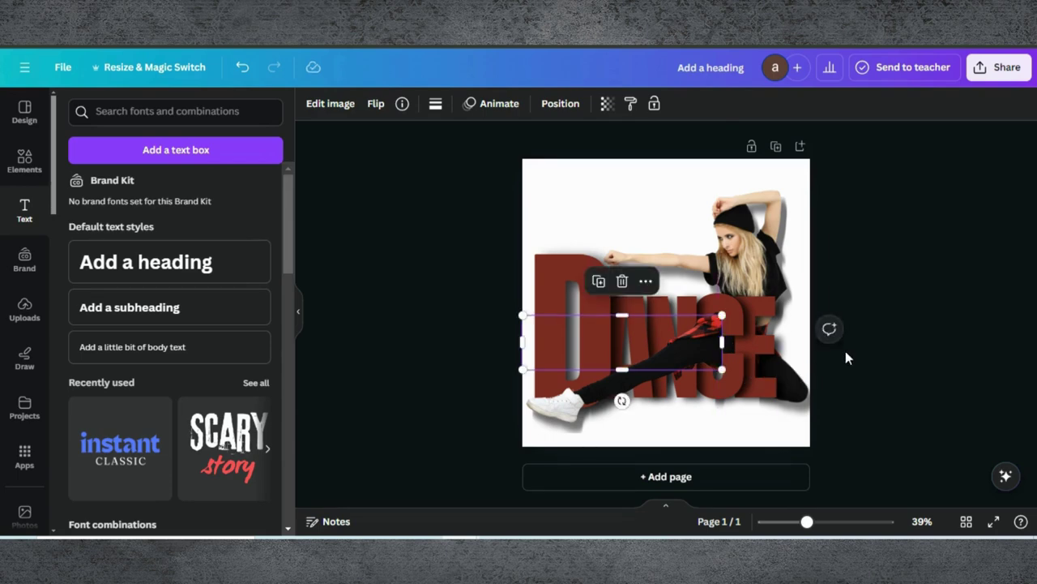
left_click(845, 352)
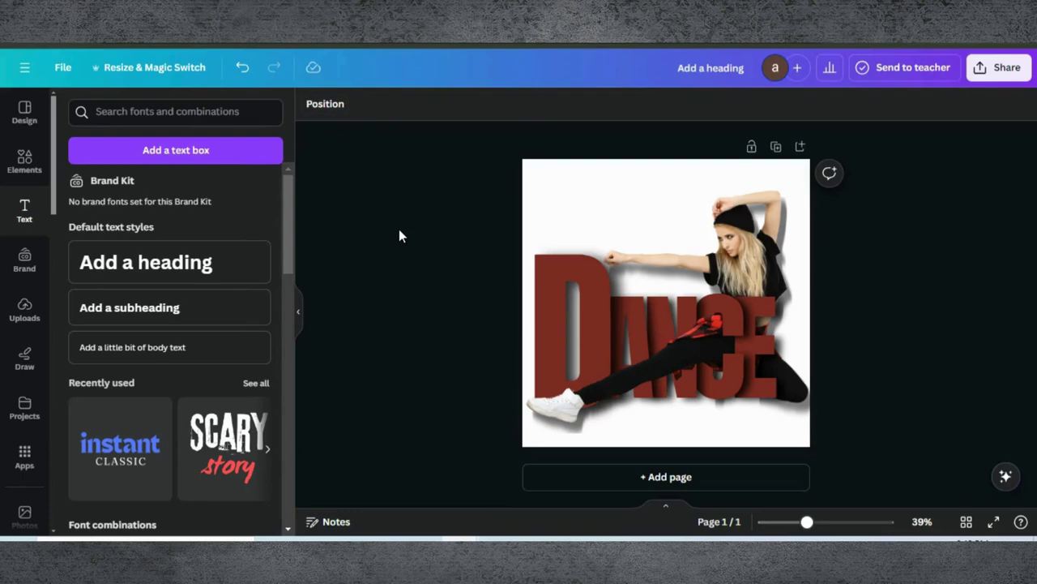
Step: Try black-to-gray and blue-to-purple gradients on the page background, settling on the yellow-to-orange gradient
left_click(571, 177)
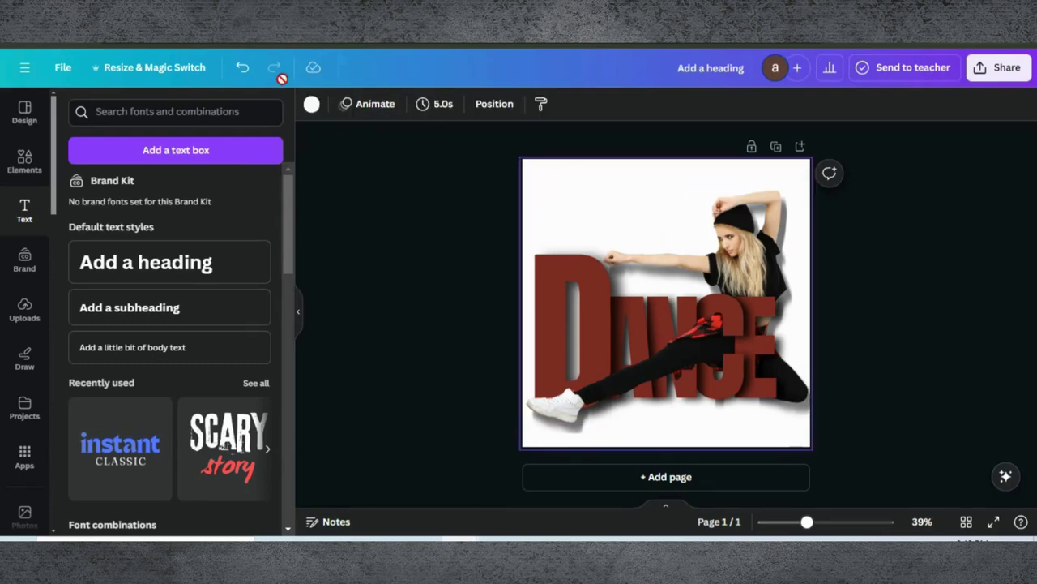
left_click(311, 105)
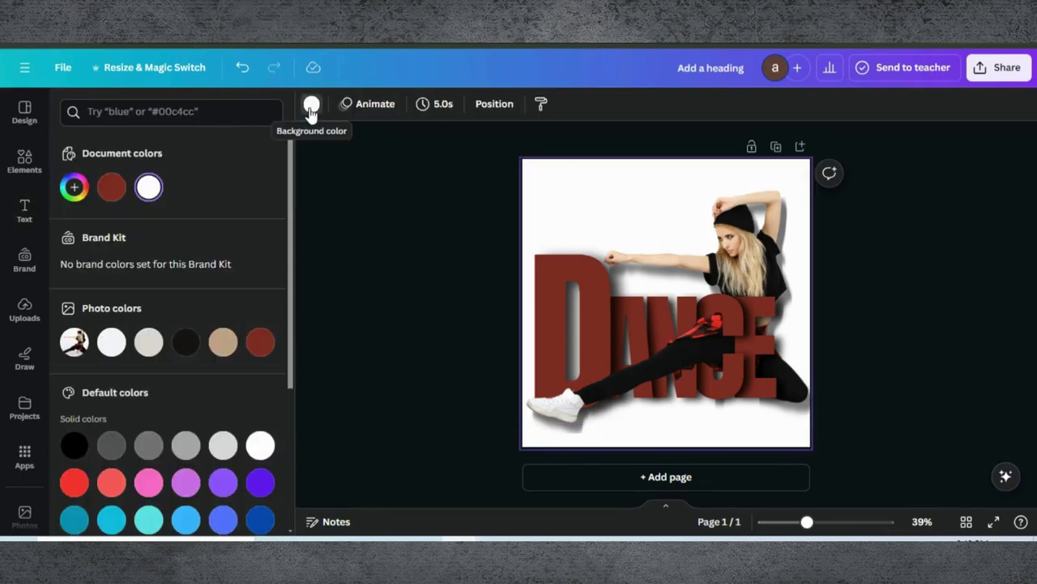
scroll(222, 259, "down", 2)
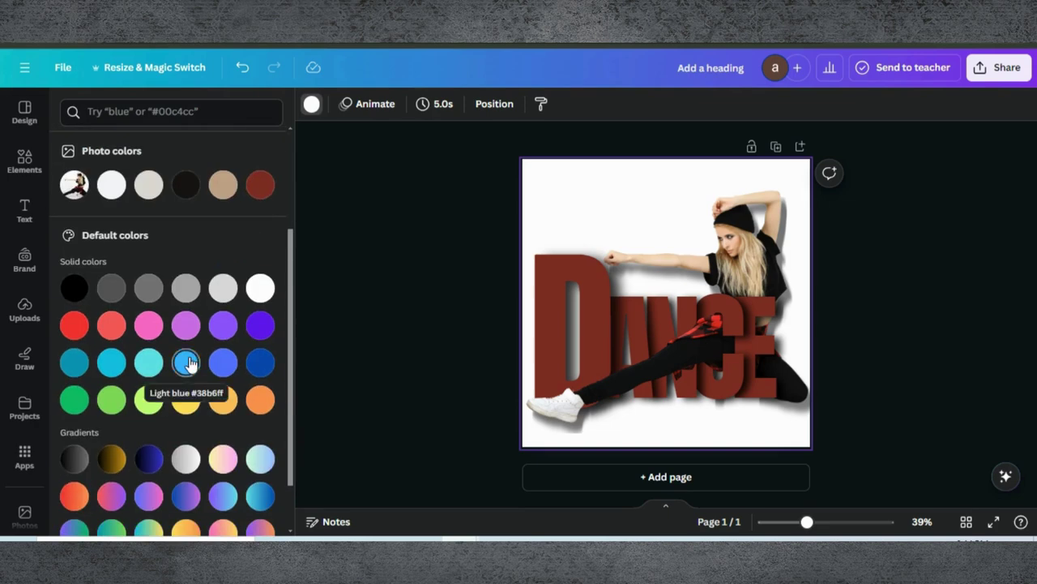
scroll(111, 459, "down", 1)
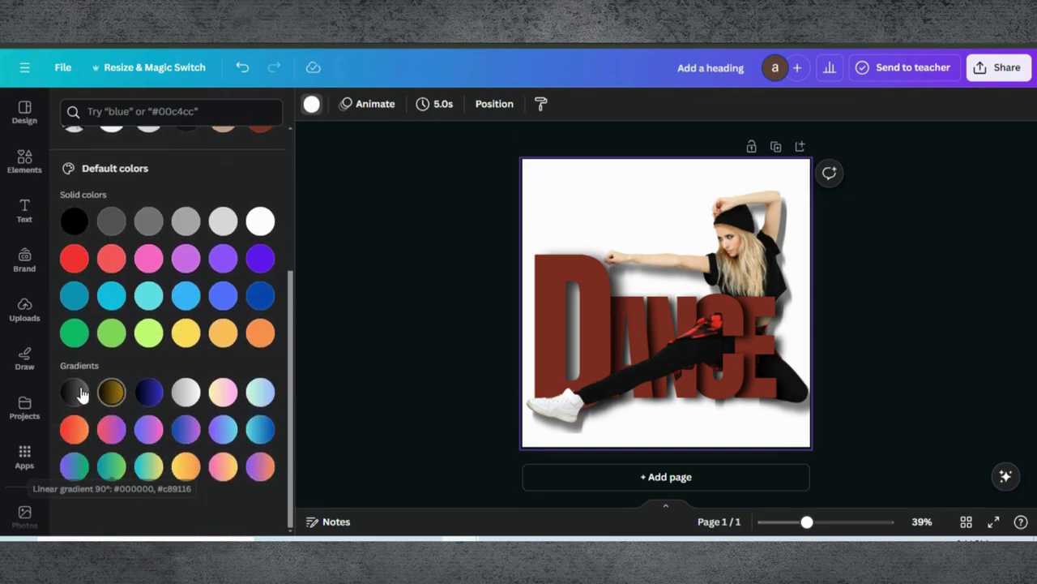
left_click(74, 393)
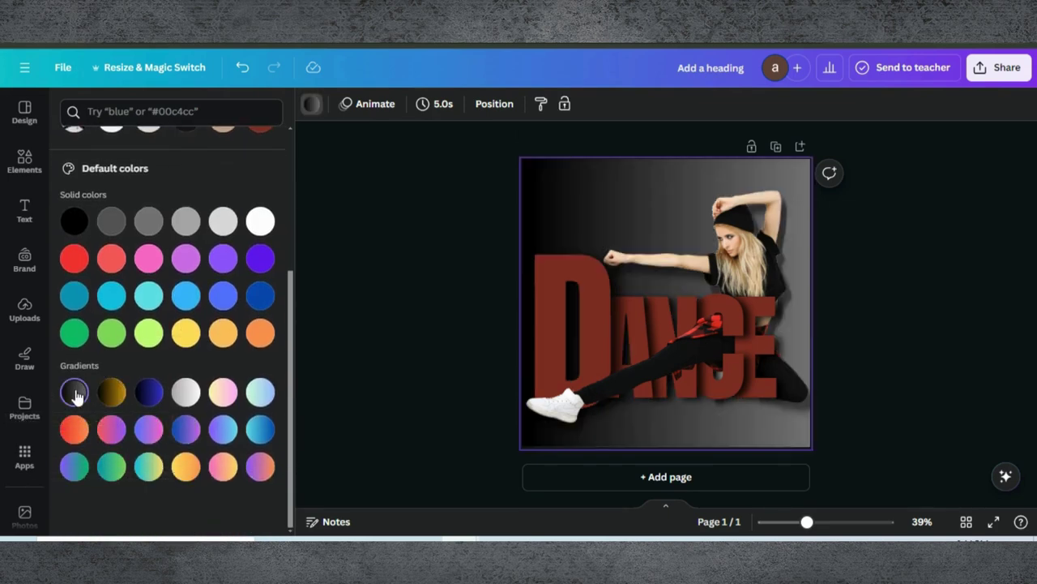
left_click(185, 429)
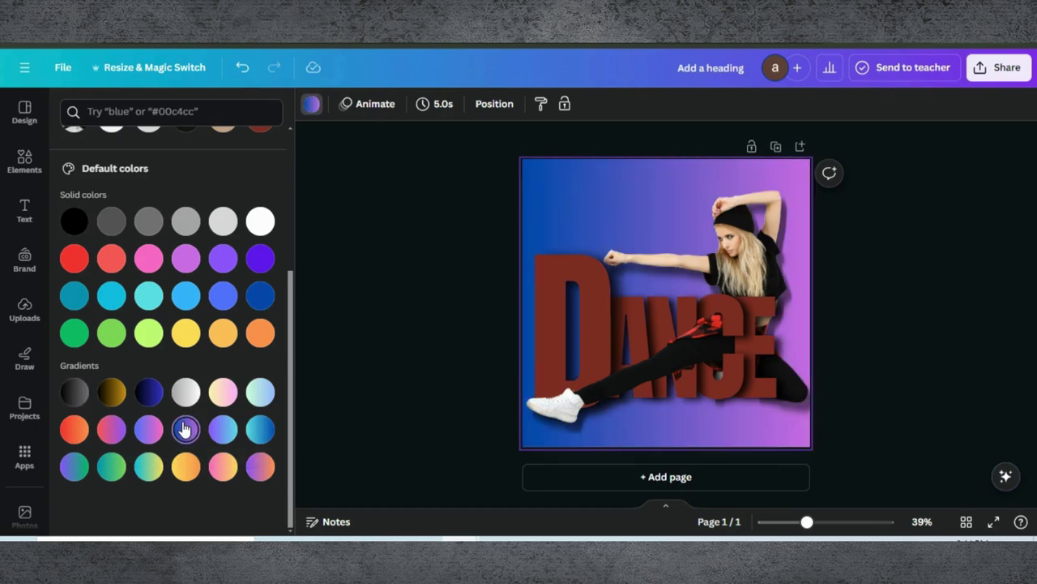
left_click(186, 466)
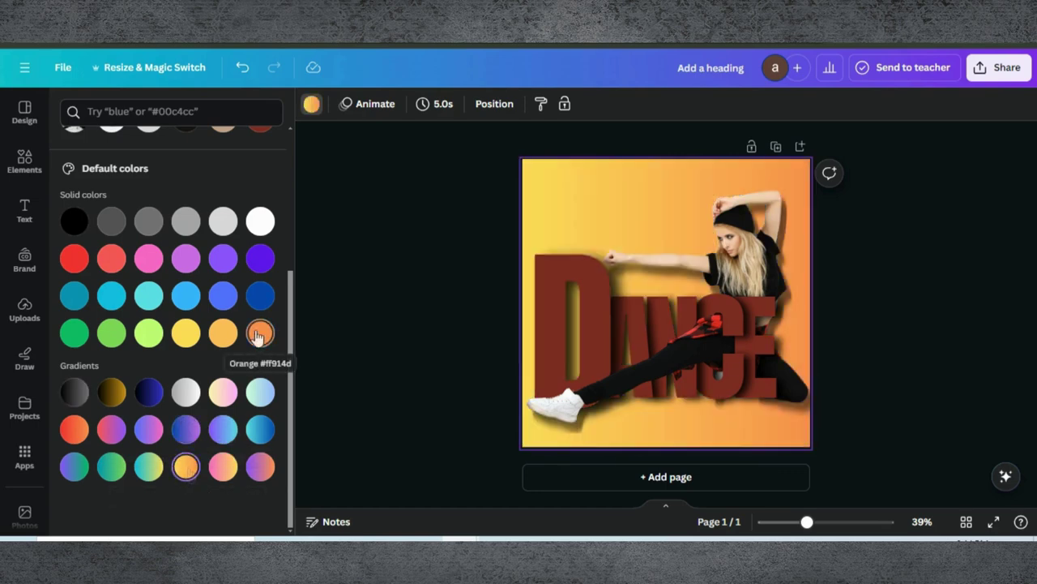
Step: Customize the background gradient with gold (#B99915) as the first color and dark brown (#402D20) as the second
scroll(97, 251, "up", 3)
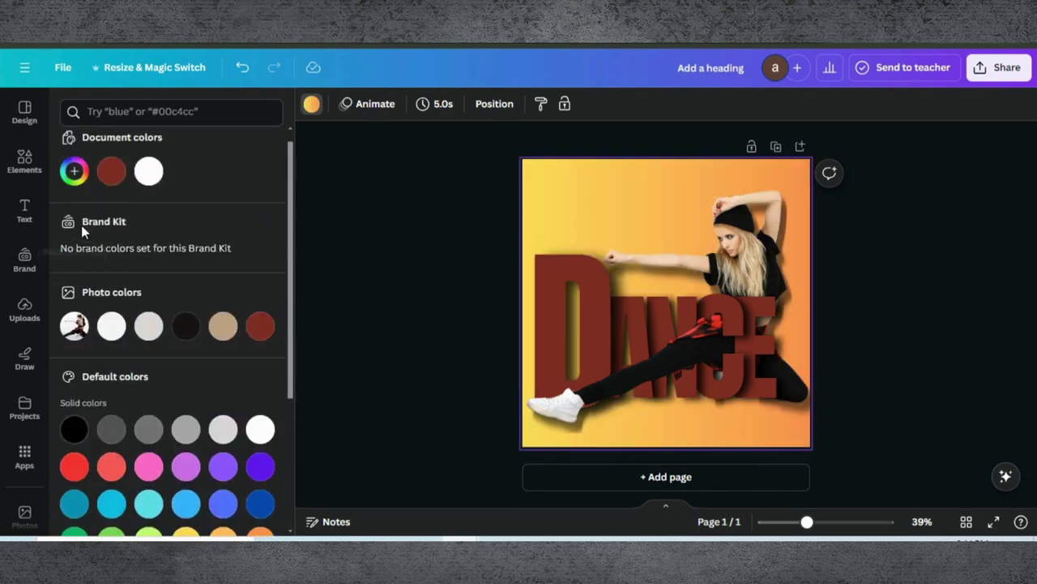
left_click(74, 171)
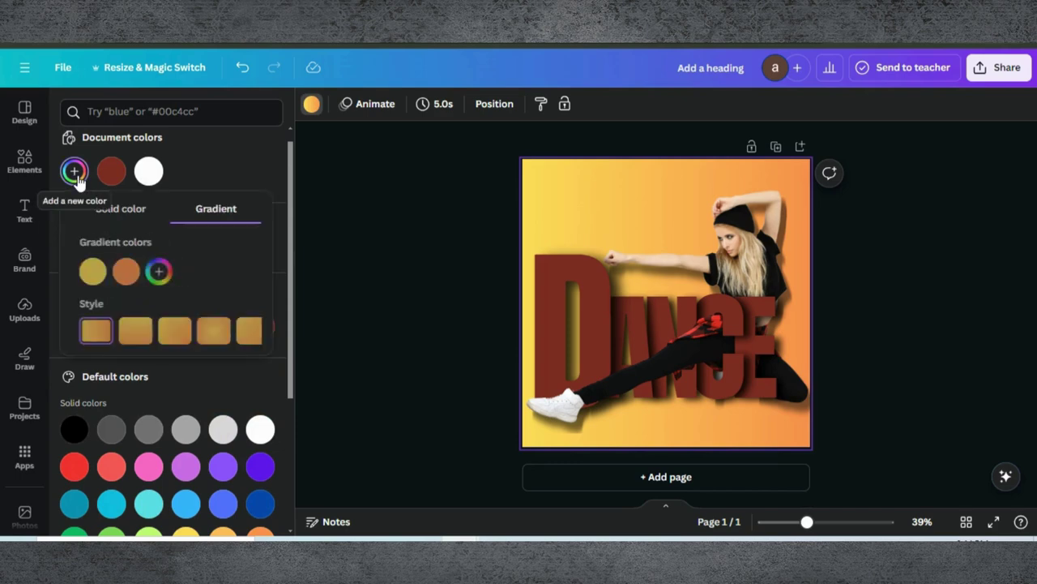
left_click(116, 273)
left_click(212, 362)
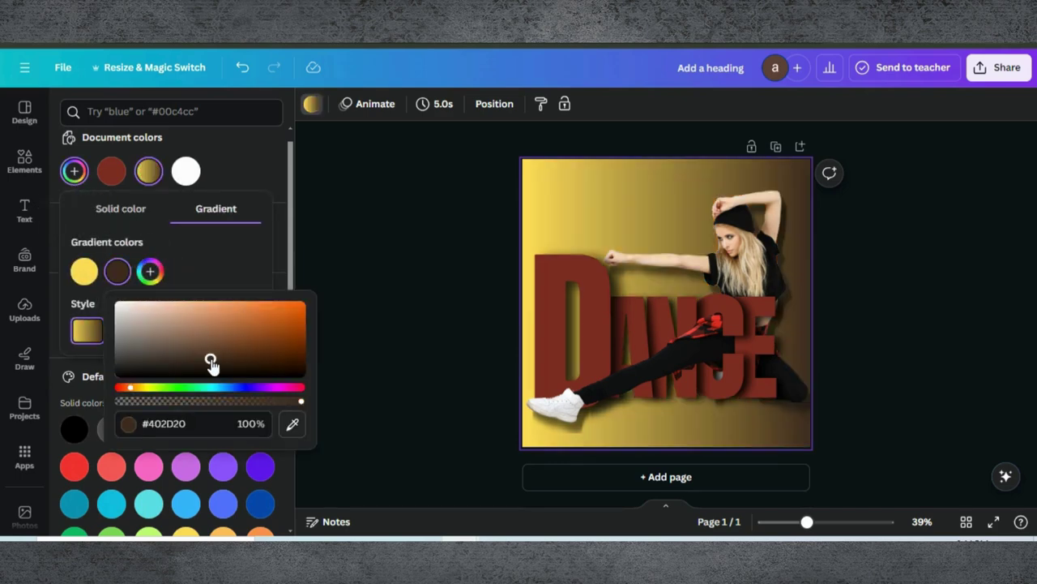
left_click(83, 276)
left_click(214, 355)
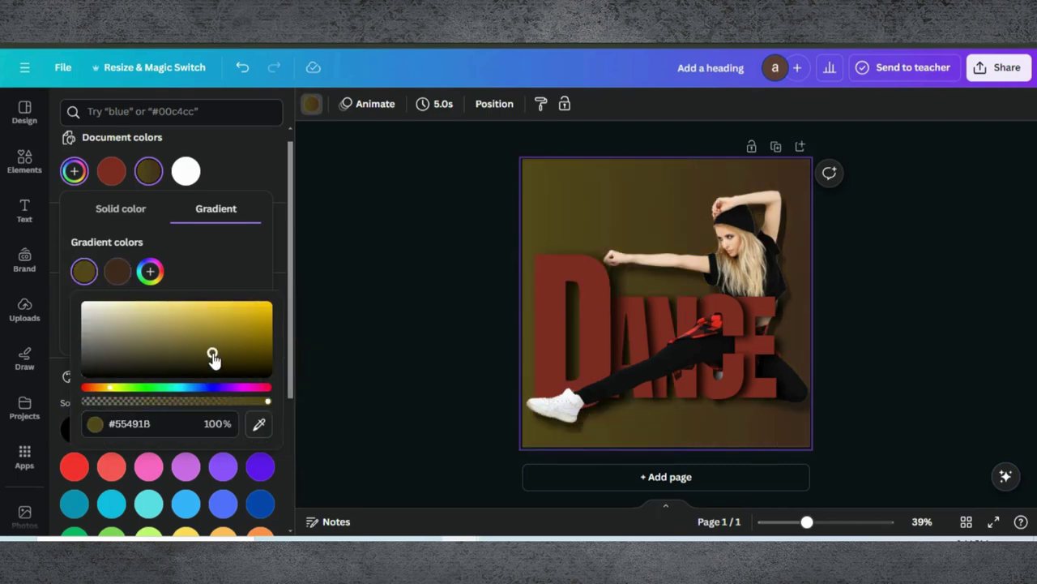
left_click(219, 336)
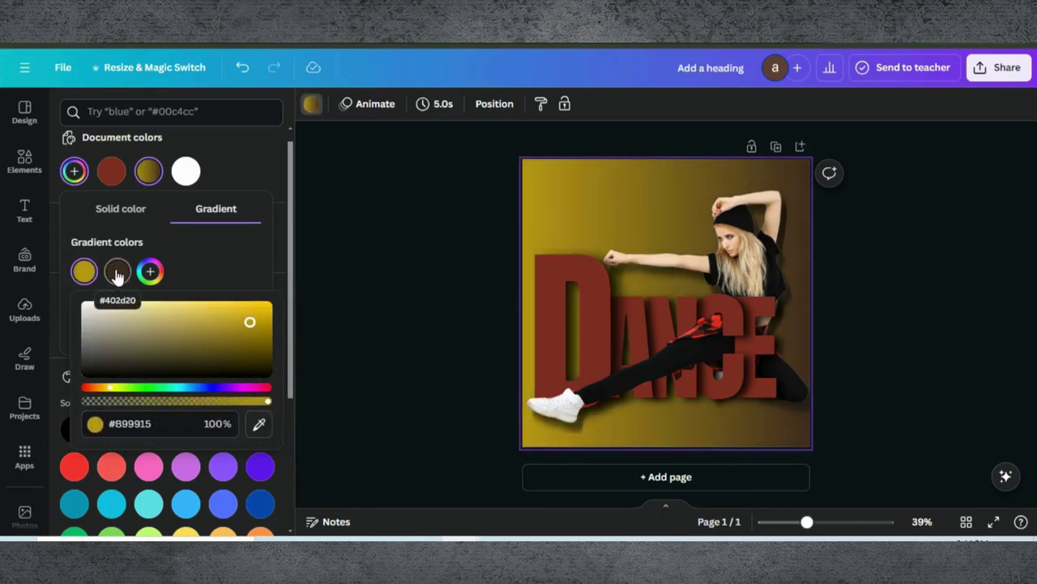
Step: Change the second color of the background gradient to a bright red
left_click(118, 275)
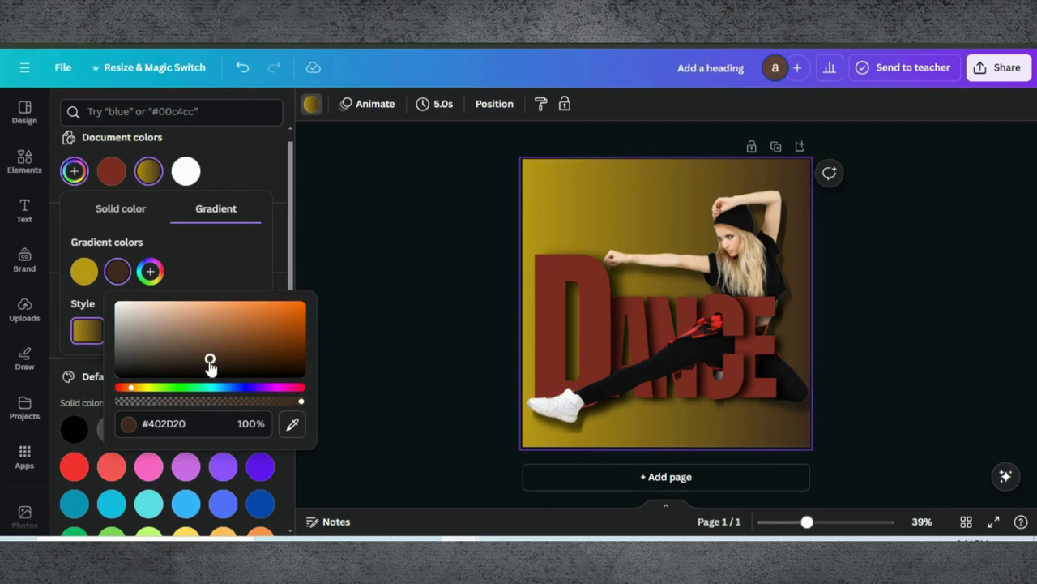
left_click(120, 389)
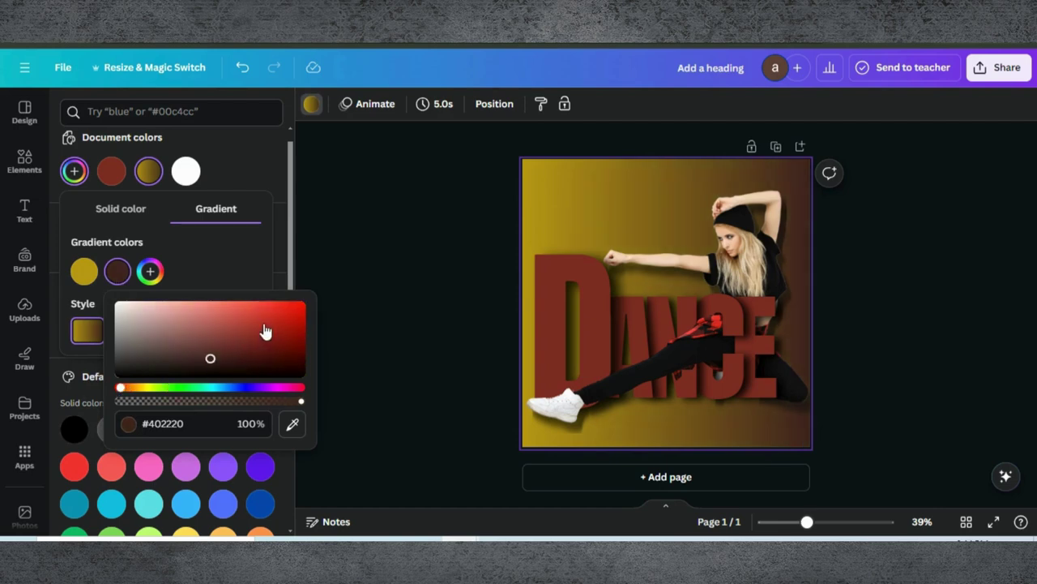
left_click(262, 323)
left_click_drag(260, 325, 265, 320)
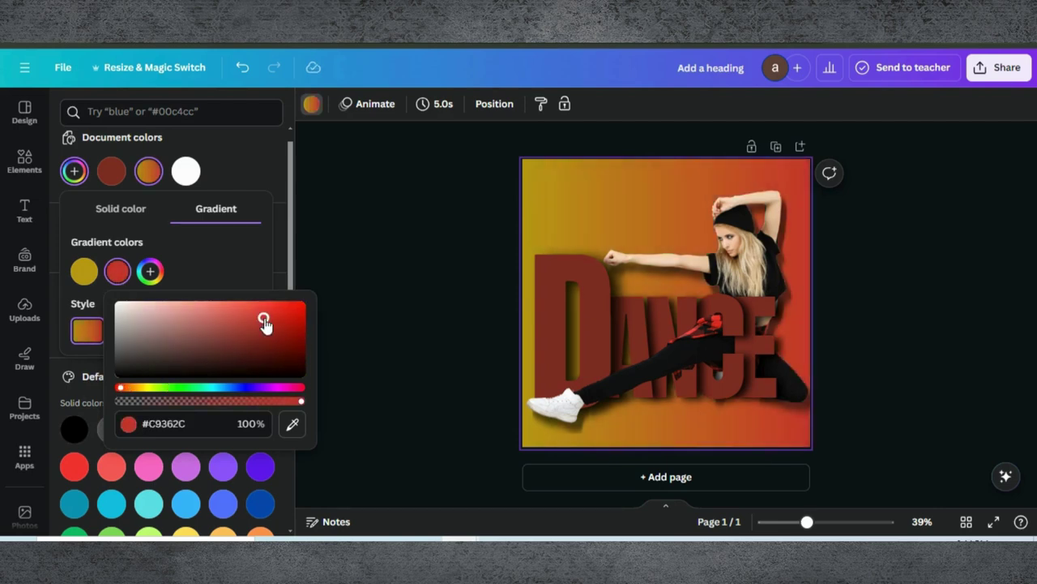
left_click(283, 315)
left_click(419, 234)
Step: Download the design as a PNG at size 1 (1,080 × 1,080 px)
left_click(998, 76)
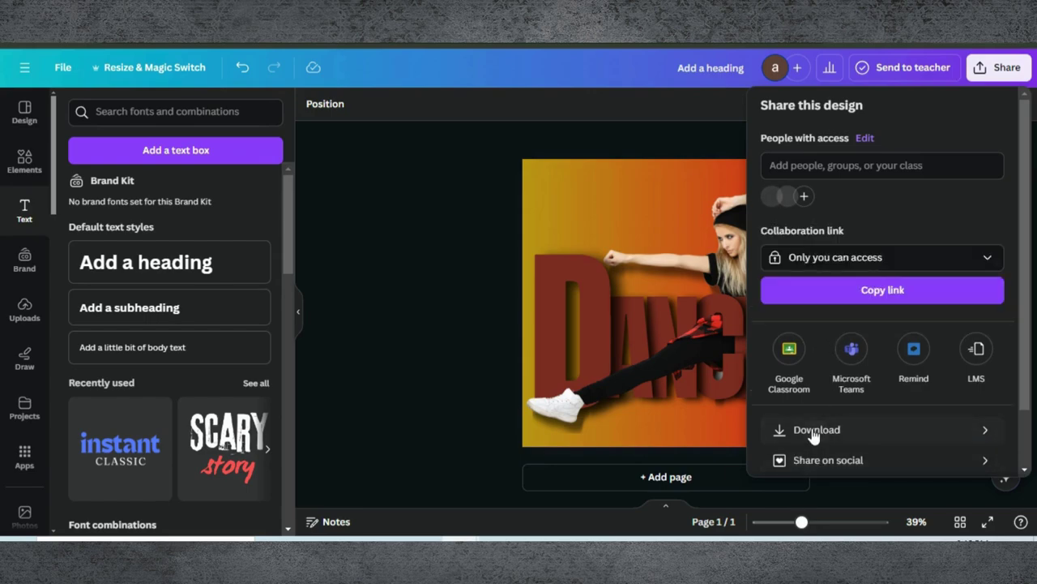
left_click(810, 431)
left_click(855, 361)
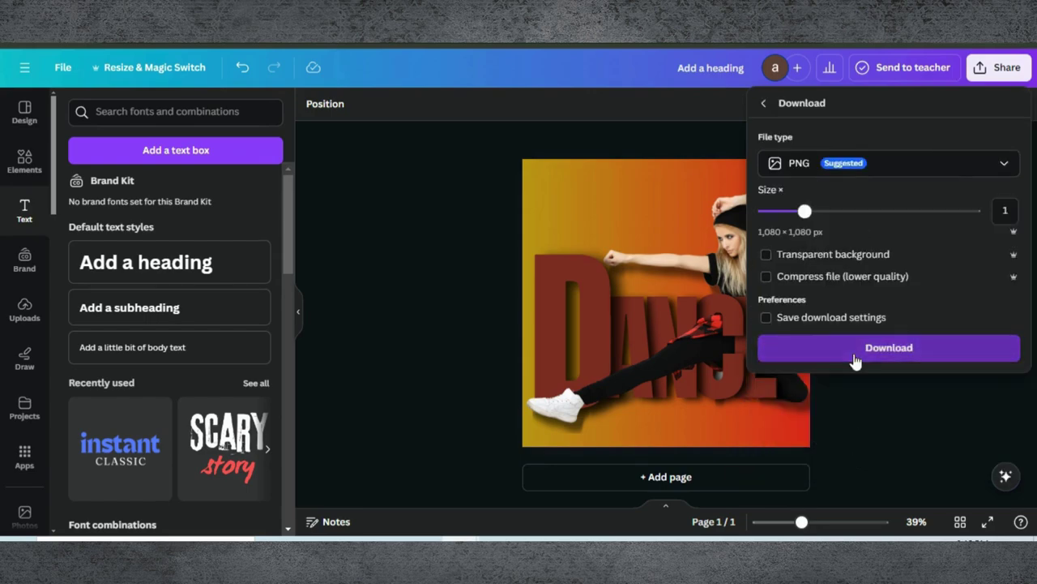